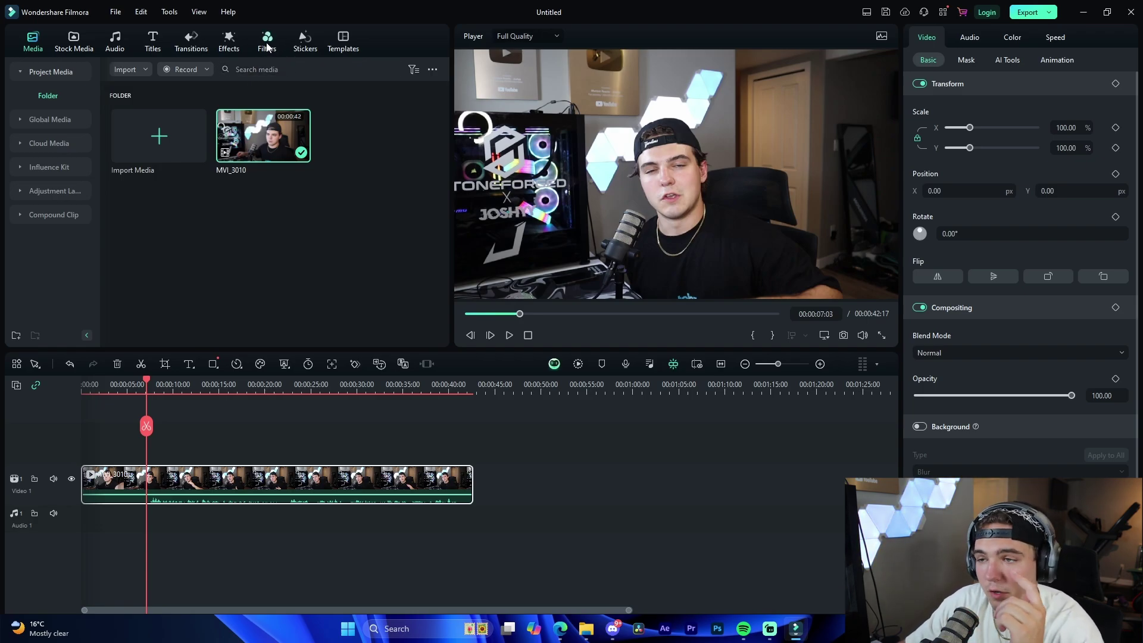
- Open the Filters library and try Textured Brown on the clip, then undo it
click(268, 47)
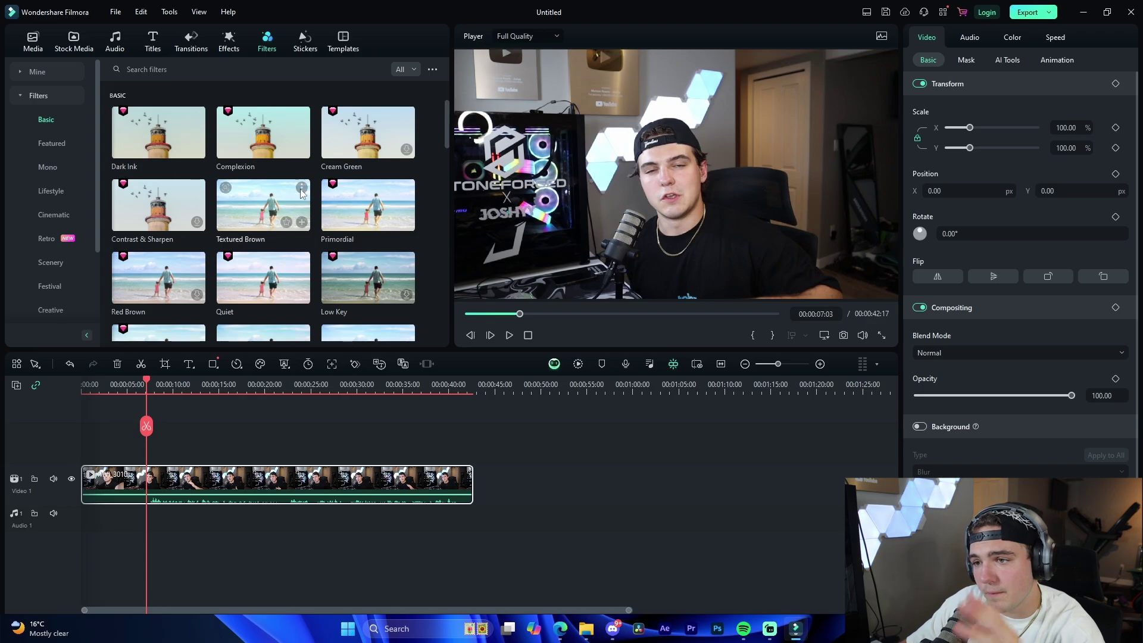
scroll(242, 234, down, 3)
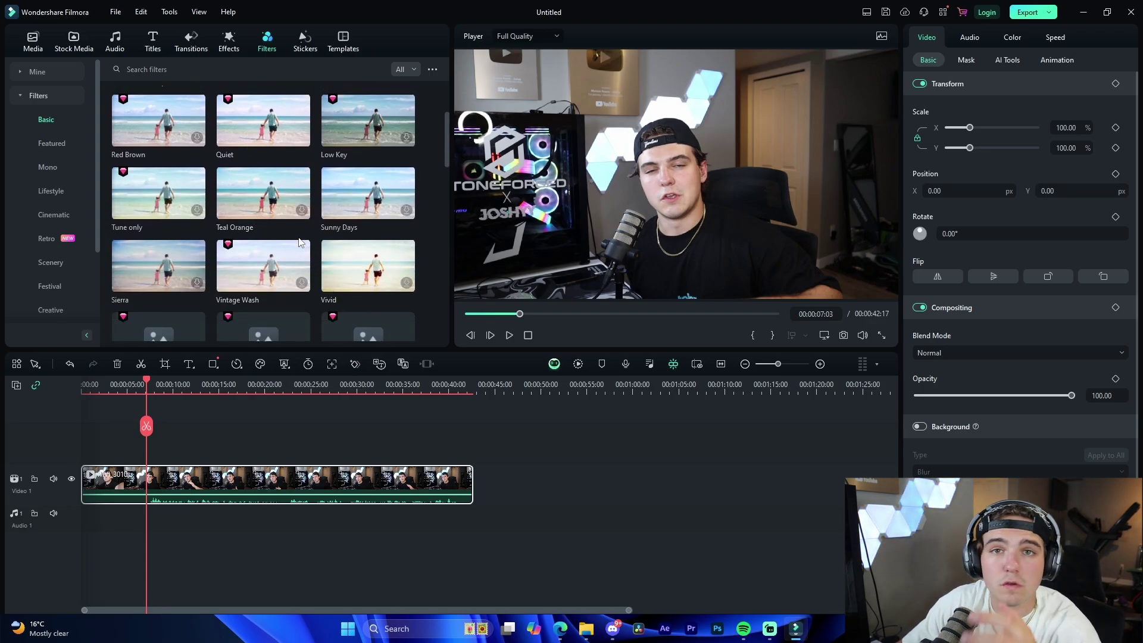
scroll(307, 220, up, 1)
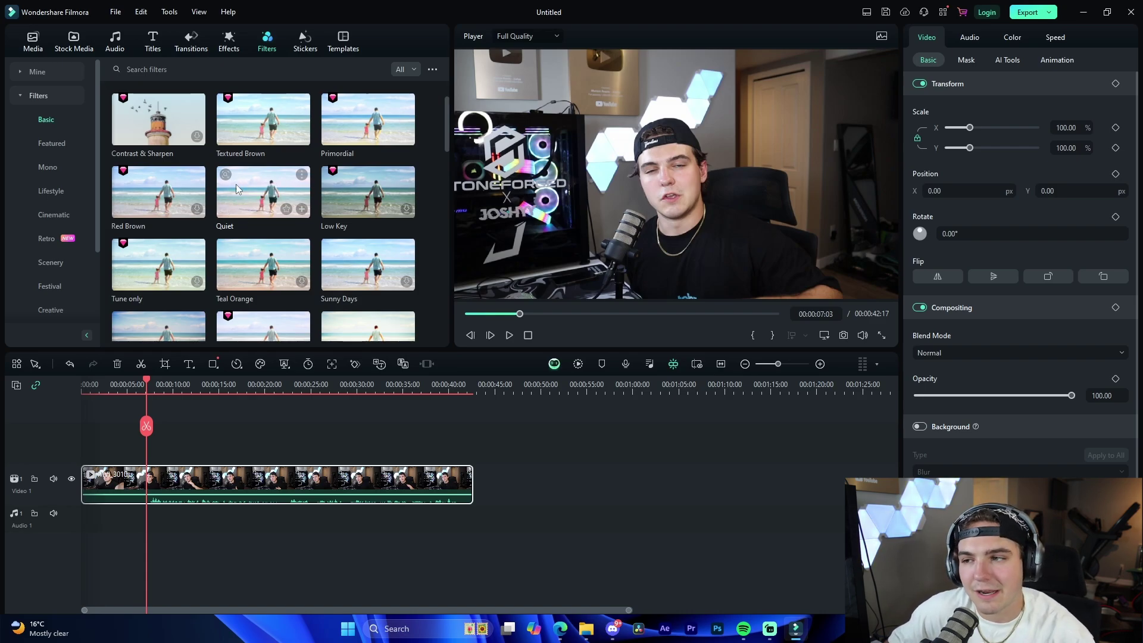
drag(262, 122, 216, 482)
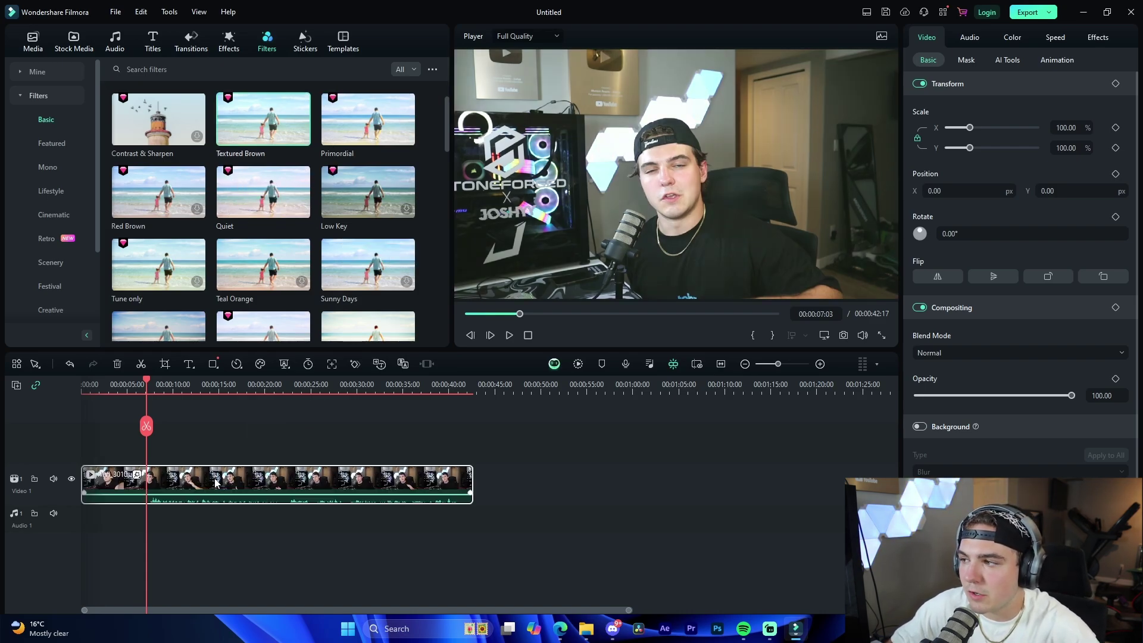
key(ctrl+z)
- Apply the Primordial, Low Key and Teal Orange filters to the talking-head clip
drag(364, 122, 251, 474)
drag(333, 179, 292, 473)
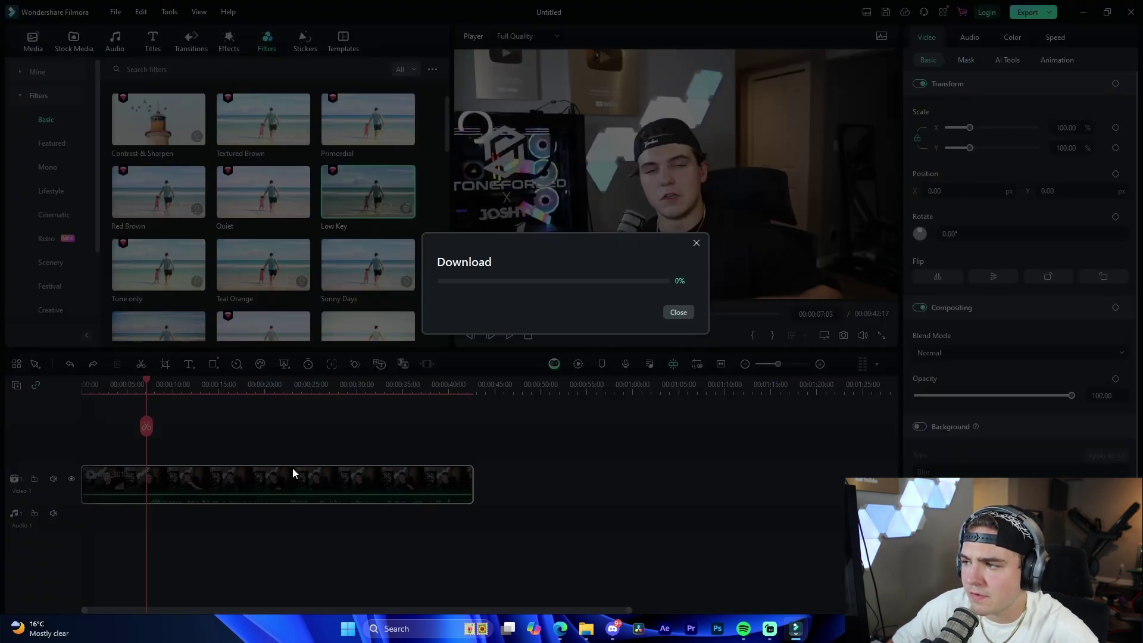
click(678, 313)
scroll(265, 283, down, 2)
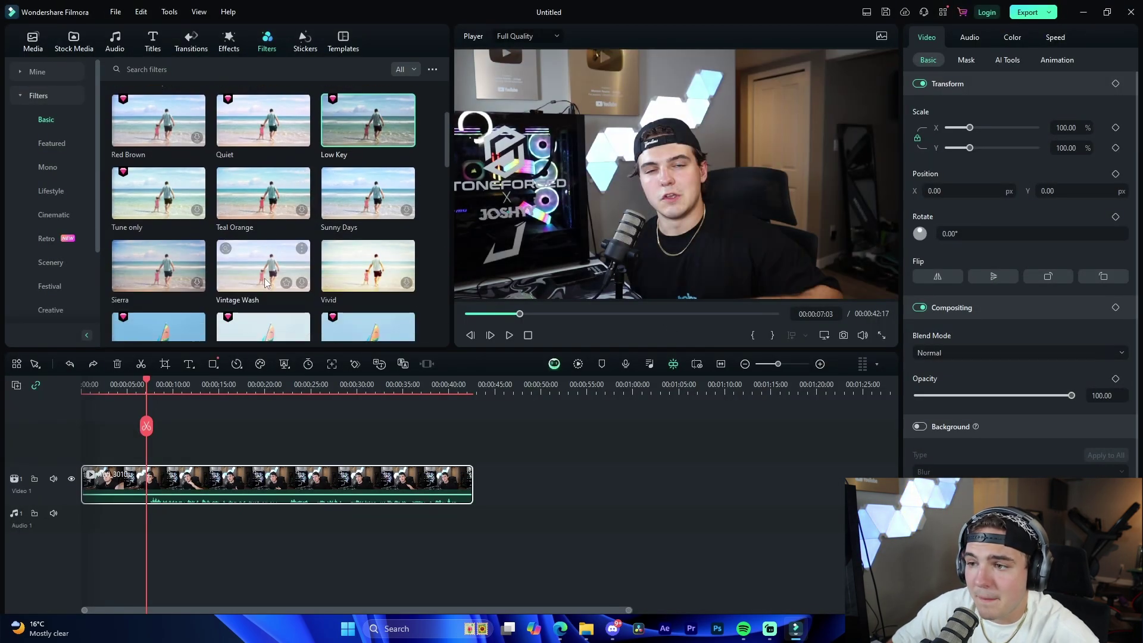
drag(263, 192, 259, 476)
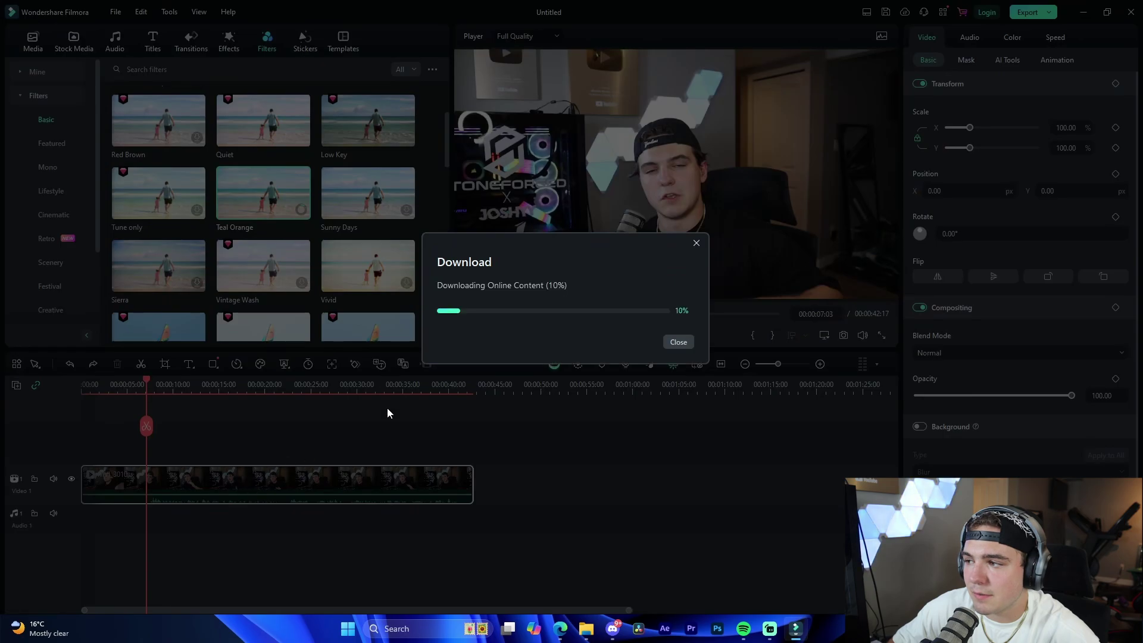
- Apply Vintage Style, Black Gold Style and finally B&W Style to the clip
scroll(334, 254, down, 3)
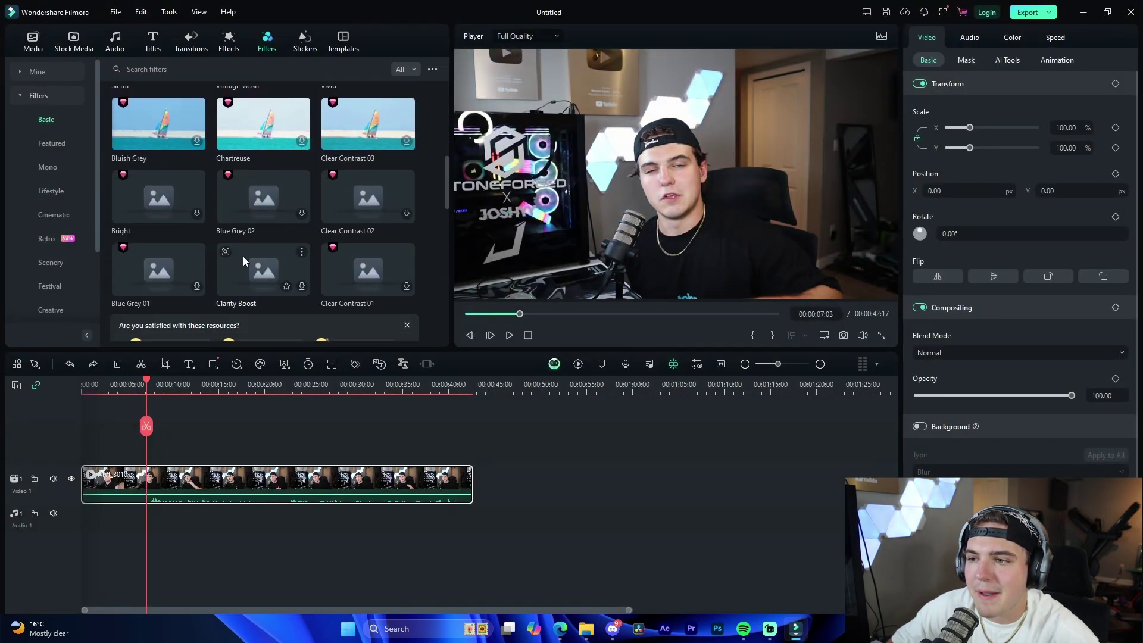
scroll(238, 250, down, 3)
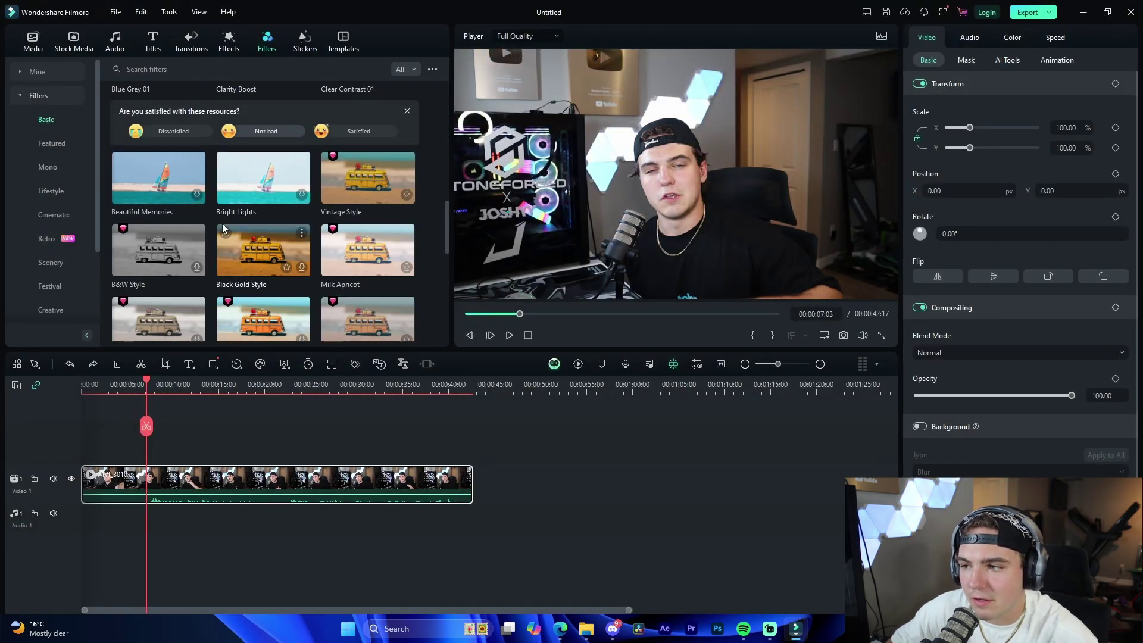
drag(362, 180, 317, 471)
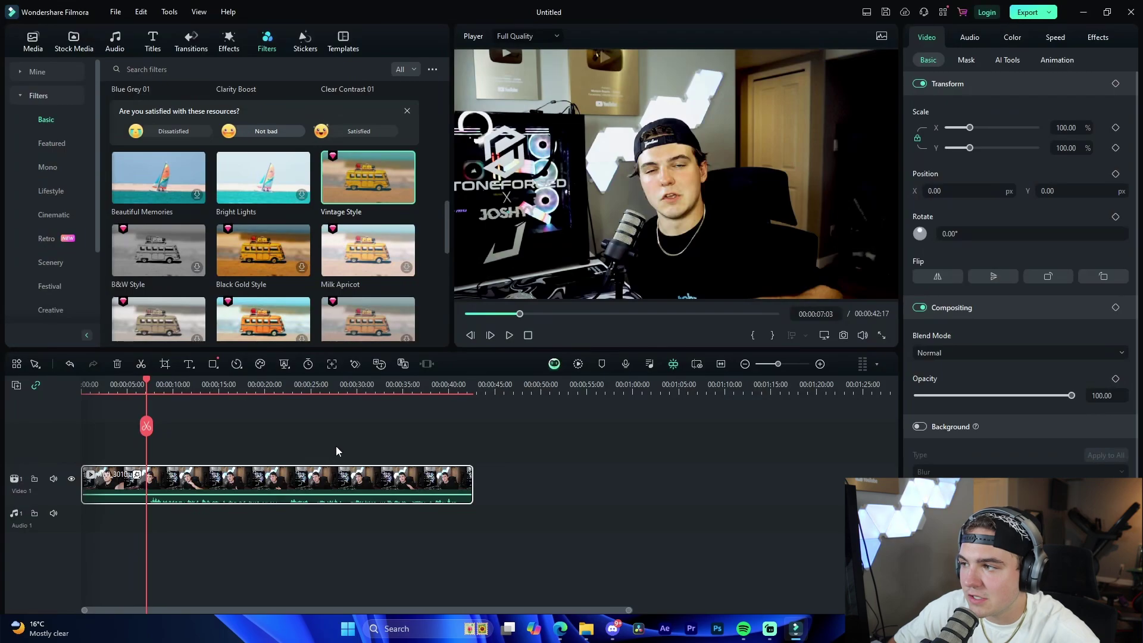
drag(263, 250, 277, 498)
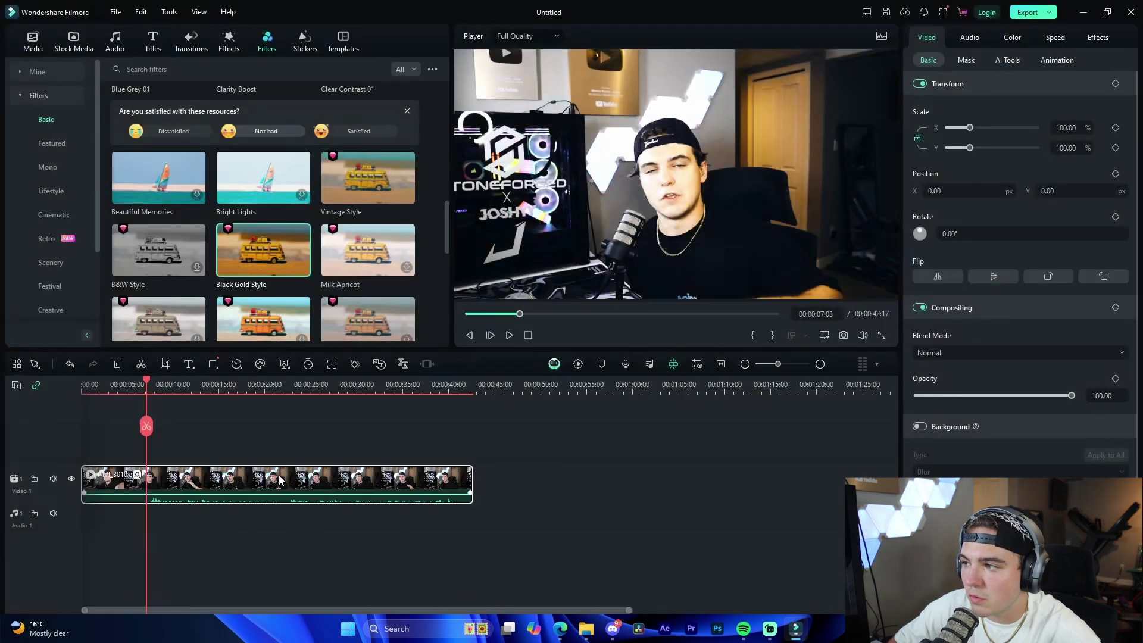
drag(159, 250, 243, 477)
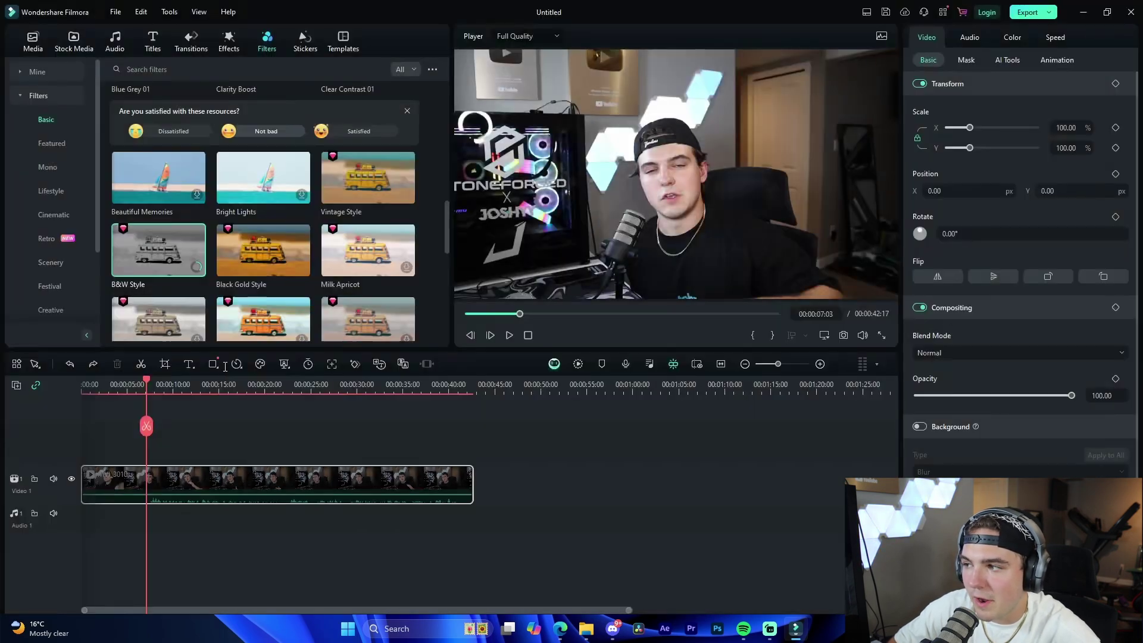
- Find Conetrast 01 among the Basic filters and apply it to the MVI_3010 clip
scroll(298, 280, down, 3)
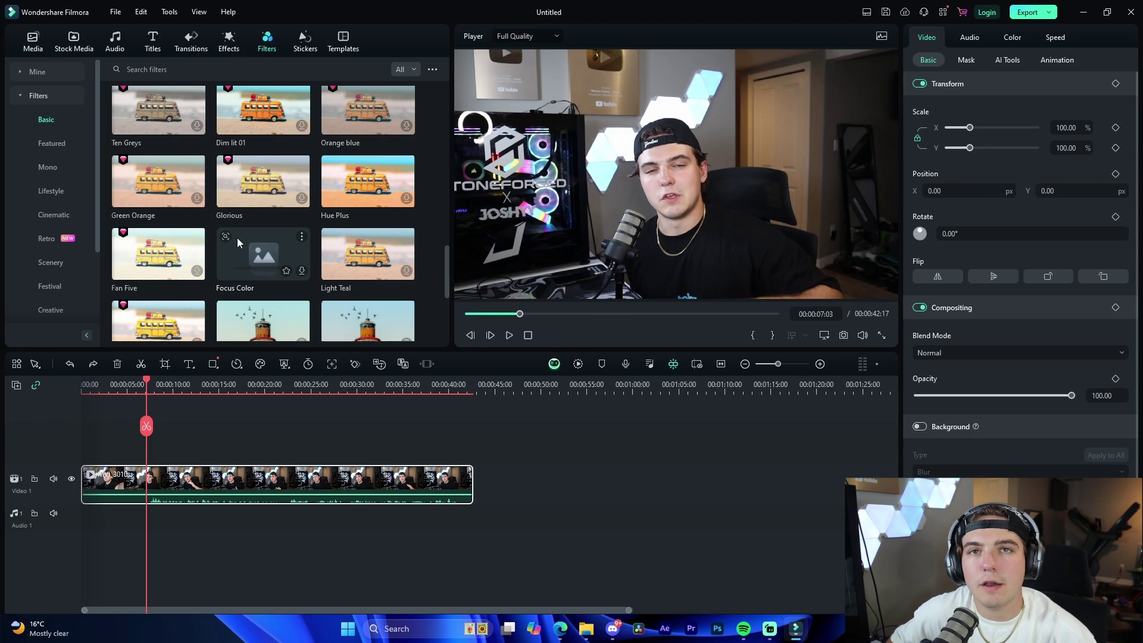
scroll(250, 244, down, 2)
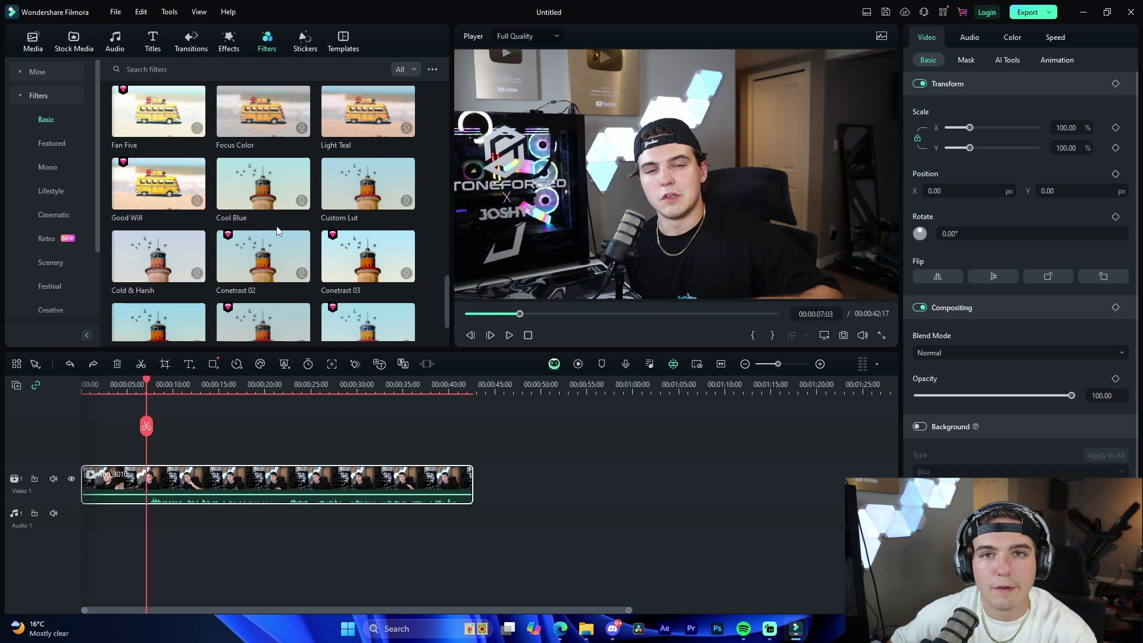
scroll(281, 218, down, 1)
drag(159, 262, 285, 478)
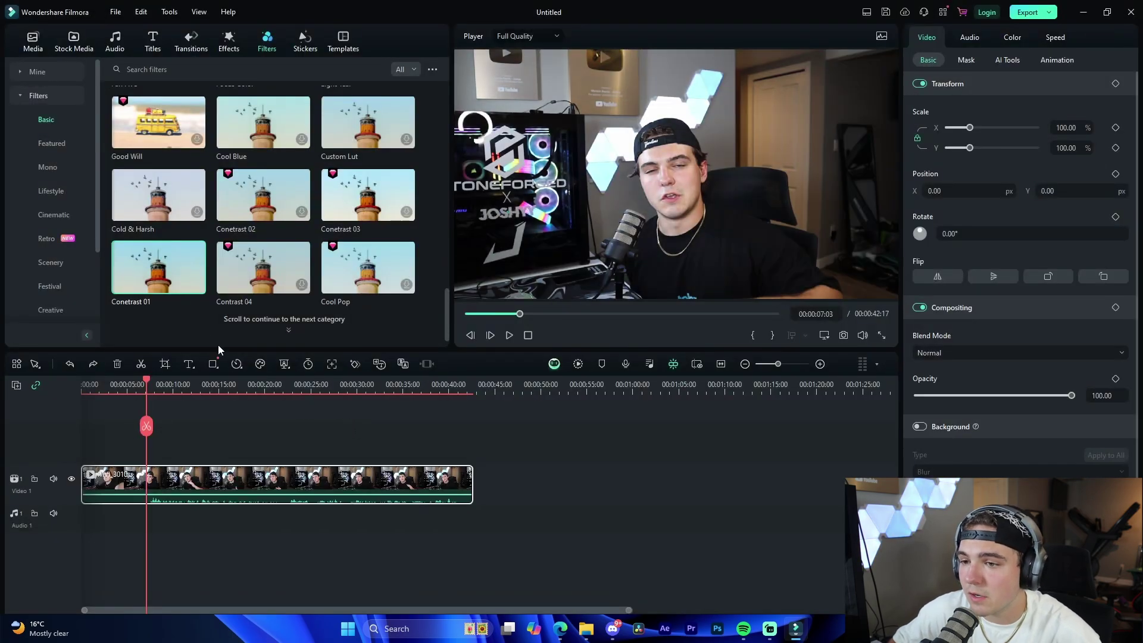
scroll(179, 285, up, 1)
scroll(68, 253, down, 2)
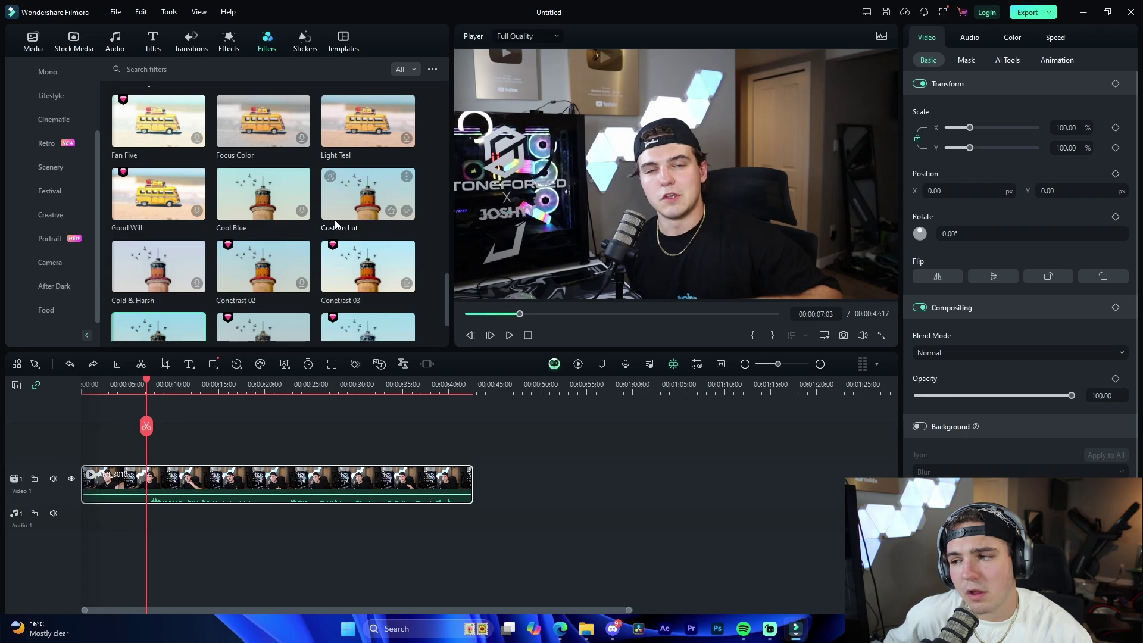
scroll(197, 290, up, 3)
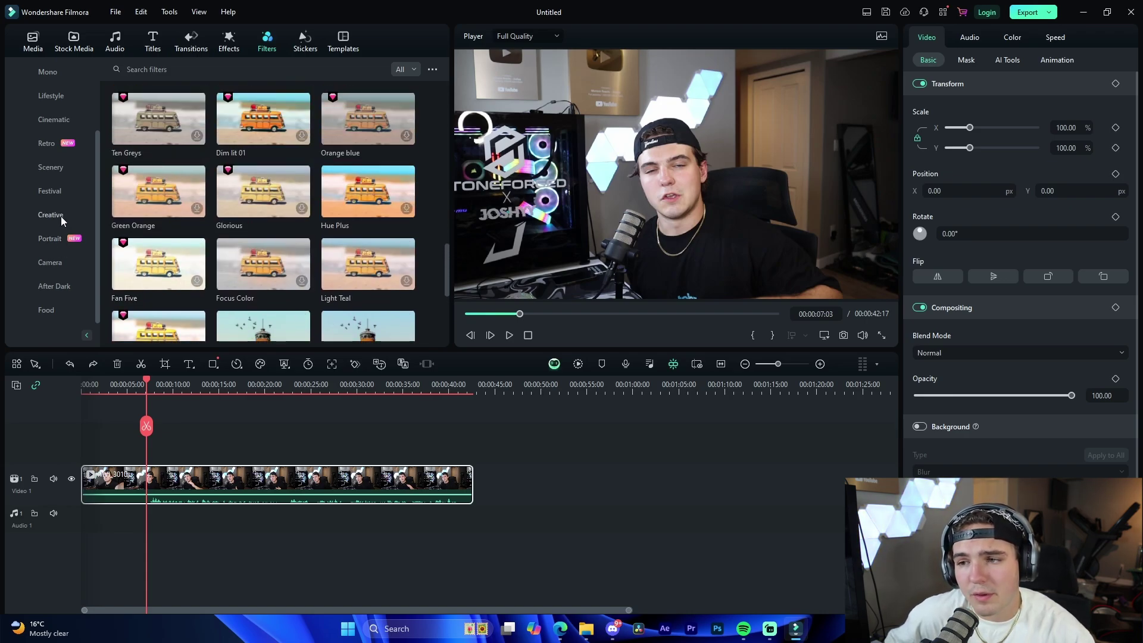
- Apply the RichFest filter from the Festival category to the talking-head clip
click(46, 189)
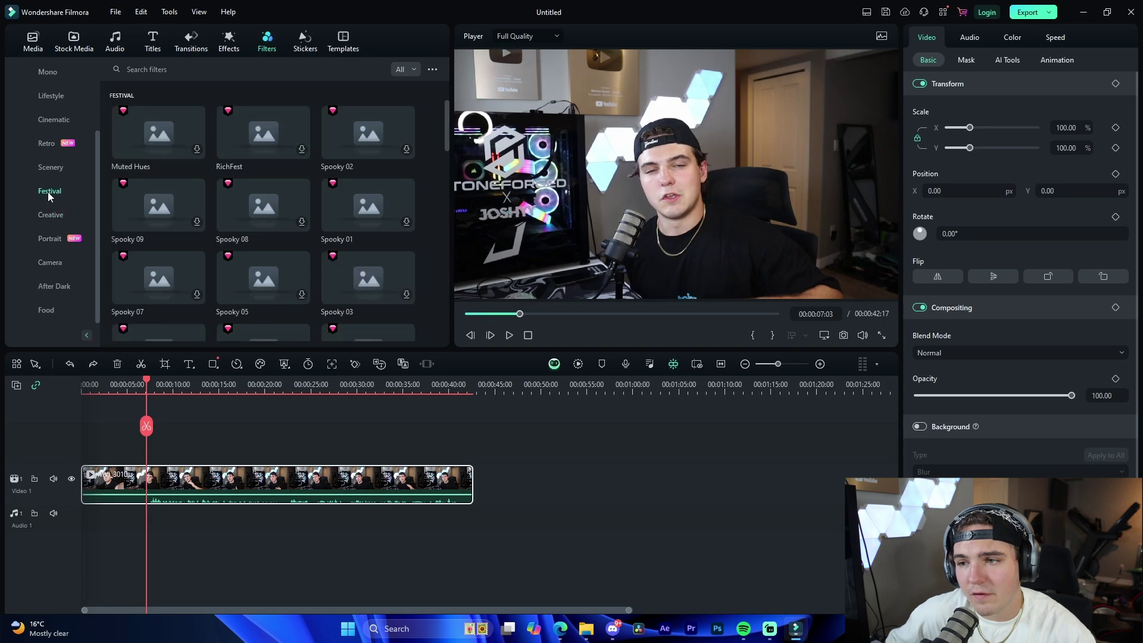
drag(264, 133, 277, 480)
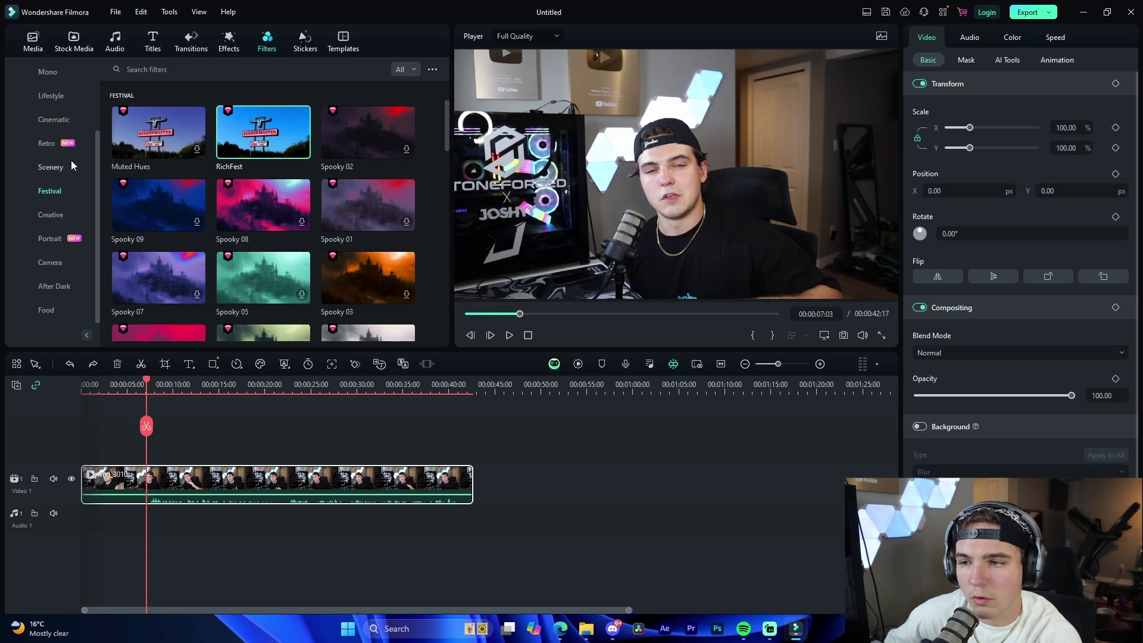
scroll(53, 131, up, 2)
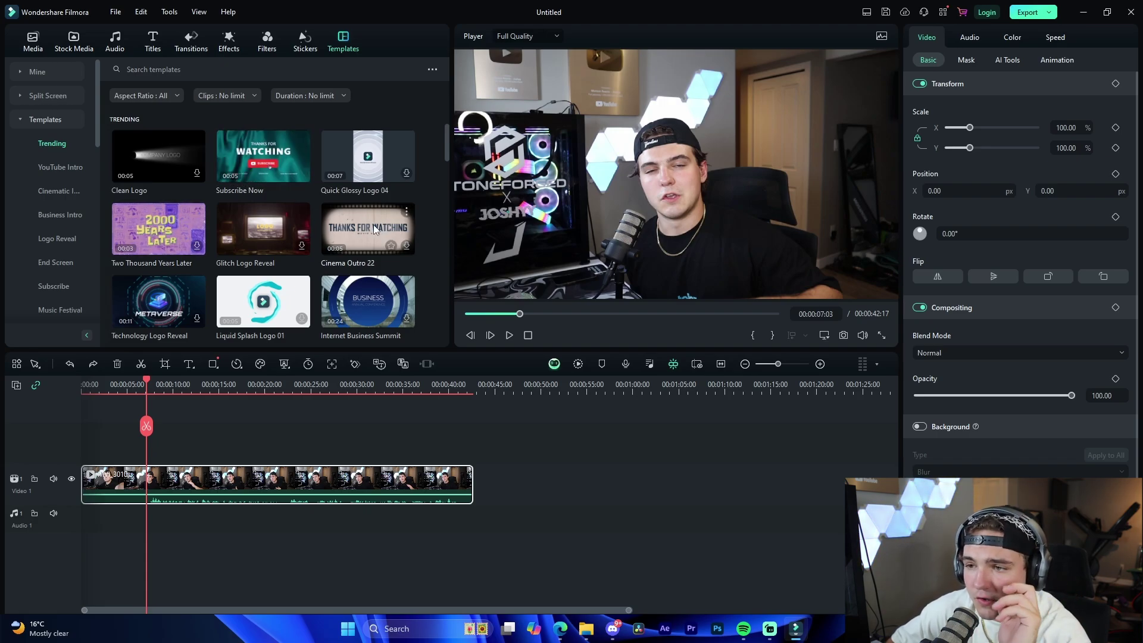
- Place Epic Countdown 01 at the timeline start and trim the beginning of MVI_3010
scroll(225, 218, down, 5)
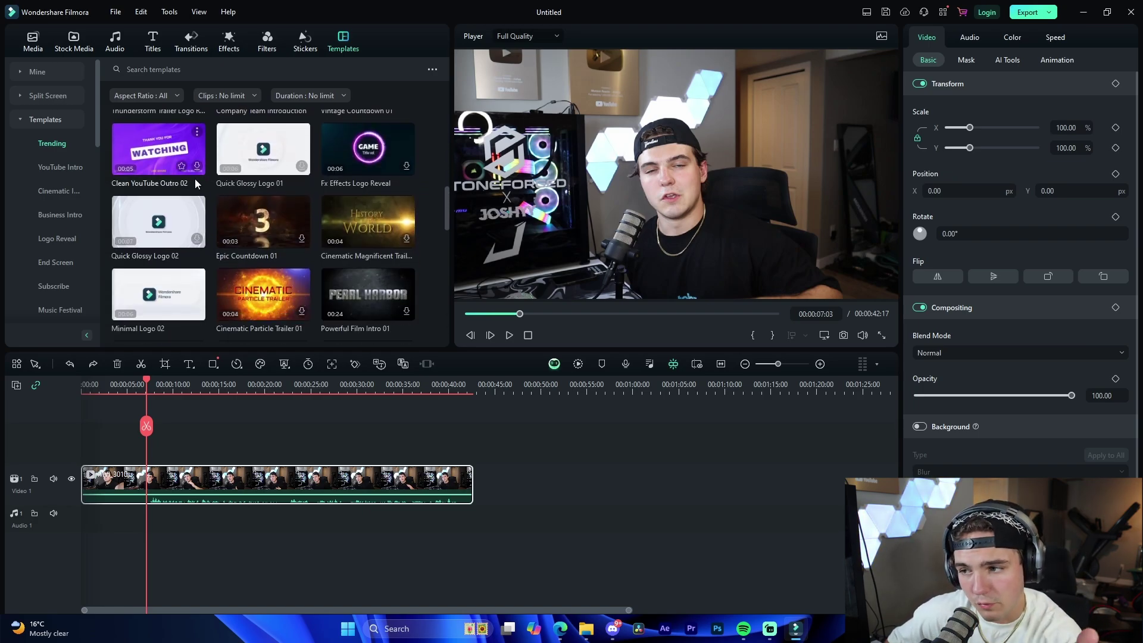
drag(242, 213, 84, 483)
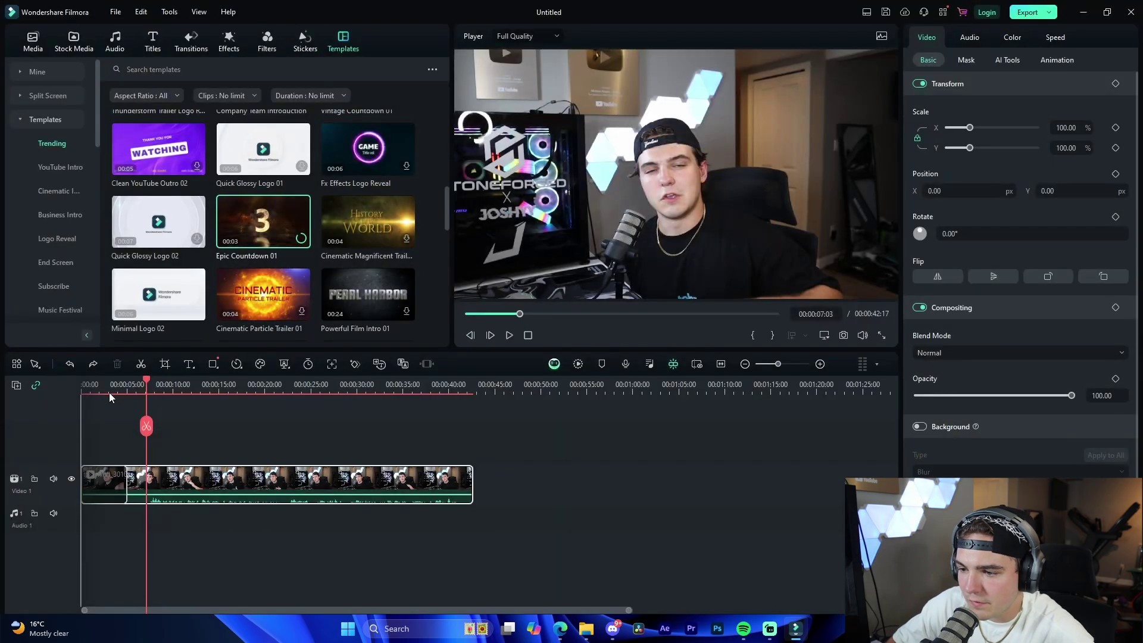
drag(85, 386, 98, 409)
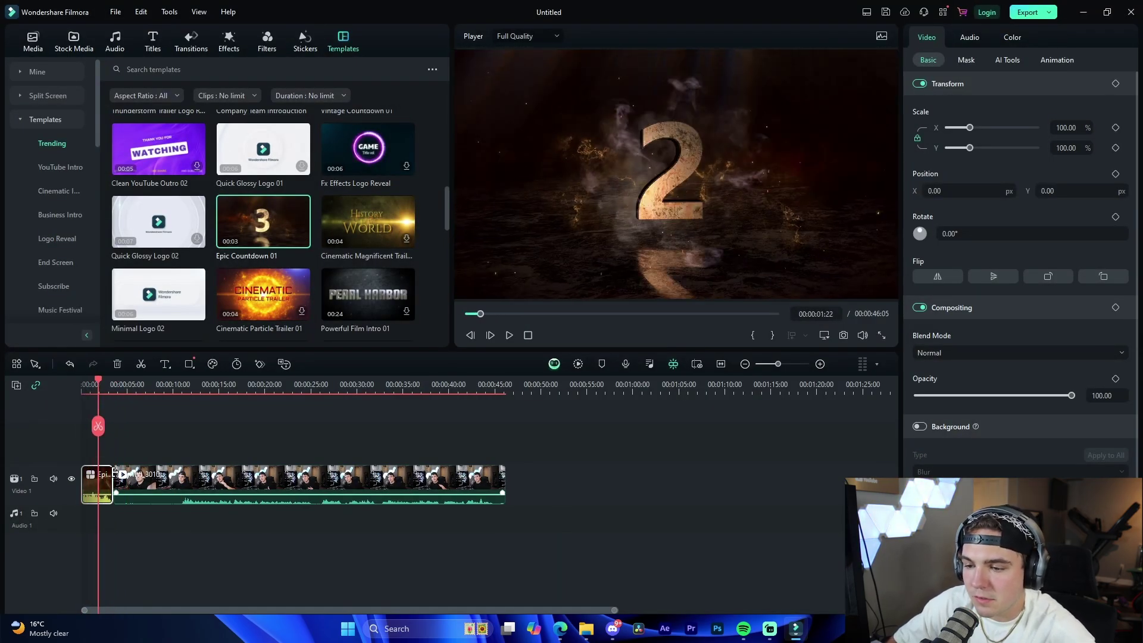
drag(122, 477, 176, 480)
mouse_move(99, 400)
mouse_down()
mouse_move(134, 405)
mouse_move(81, 396)
mouse_up()
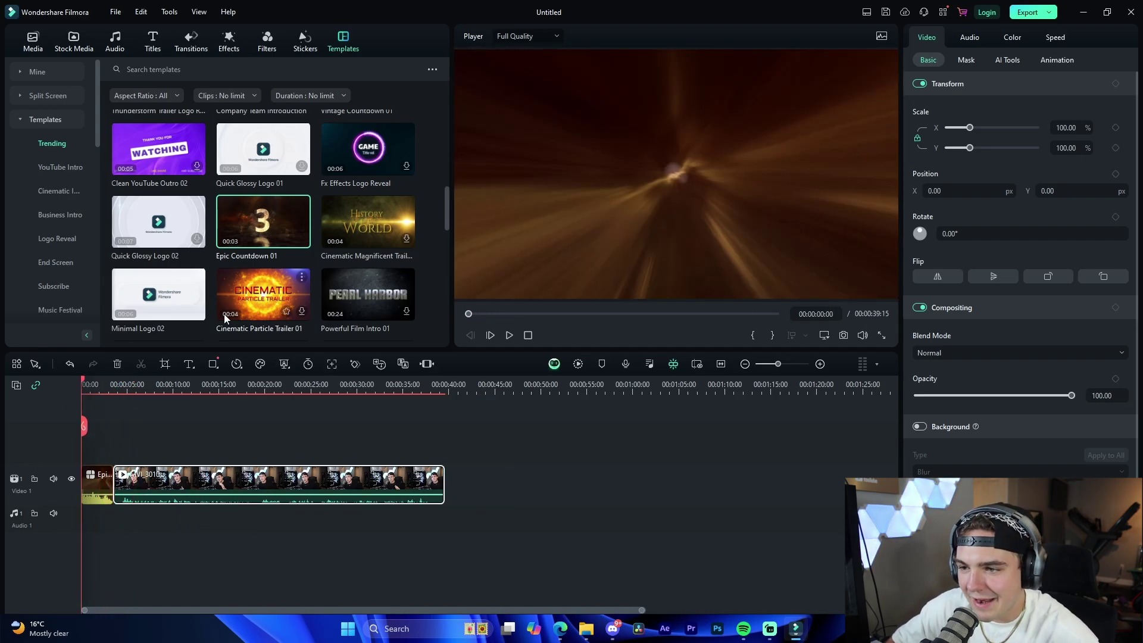
- Place Clean YouTube Outro 02 after the main clip and preview it
drag(158, 149, 470, 483)
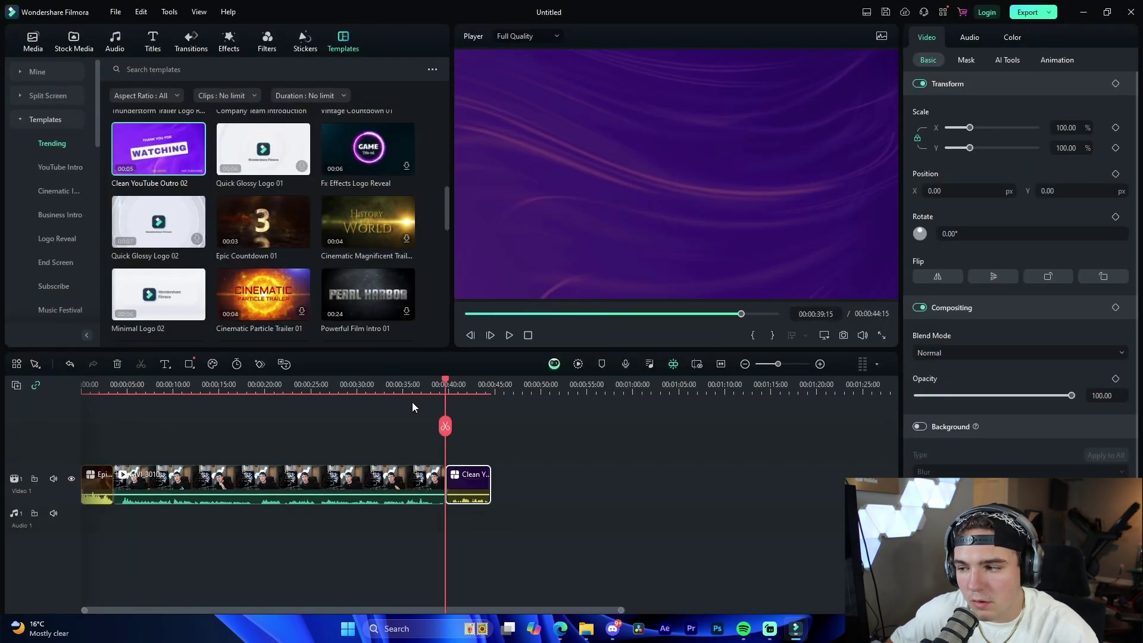
drag(445, 380, 474, 393)
- Replace the outro's WATCHING text with the creator's name, clear AND SUBSCRIBE, and save
click(543, 485)
double_click(487, 480)
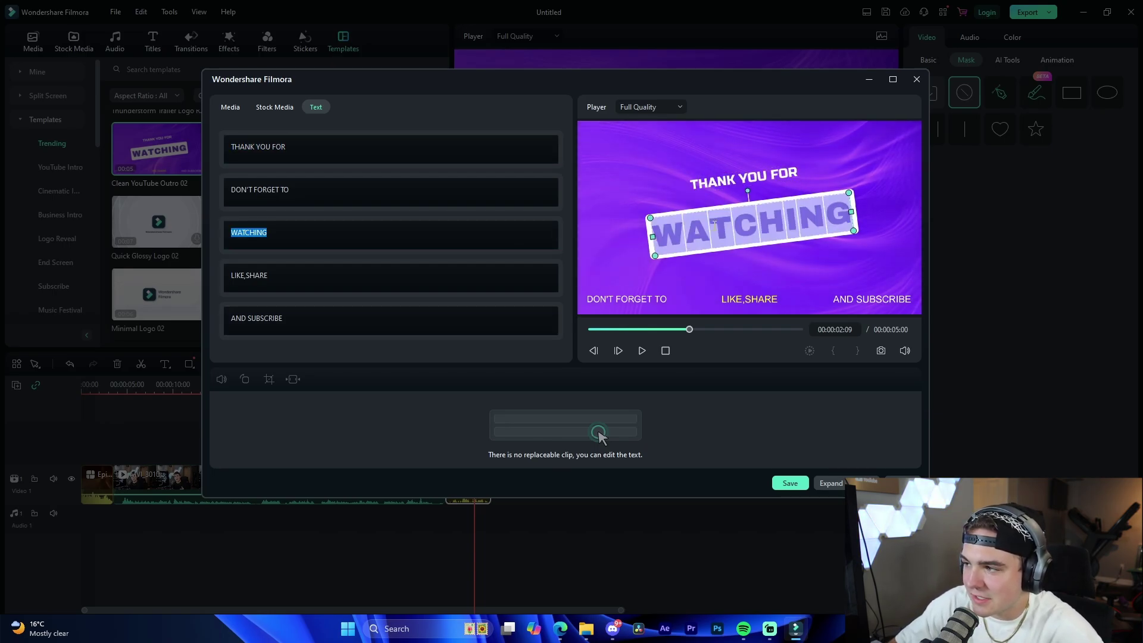
text(JOSHYY)
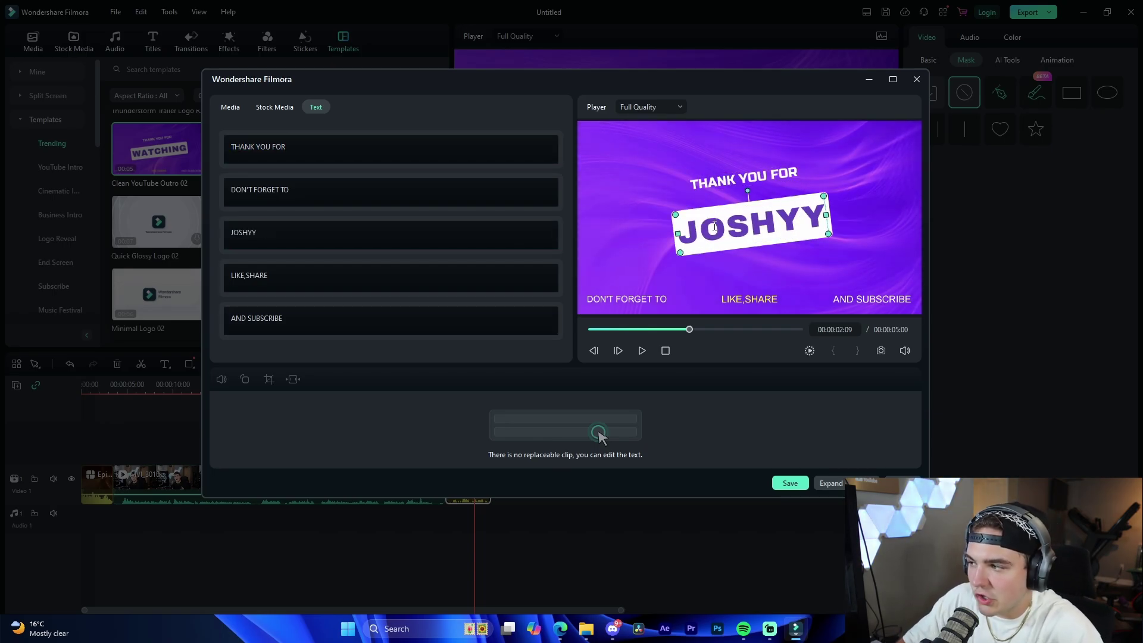
click(871, 299)
key(BackSpace)
key(BackSpace)
key(BackSpace)
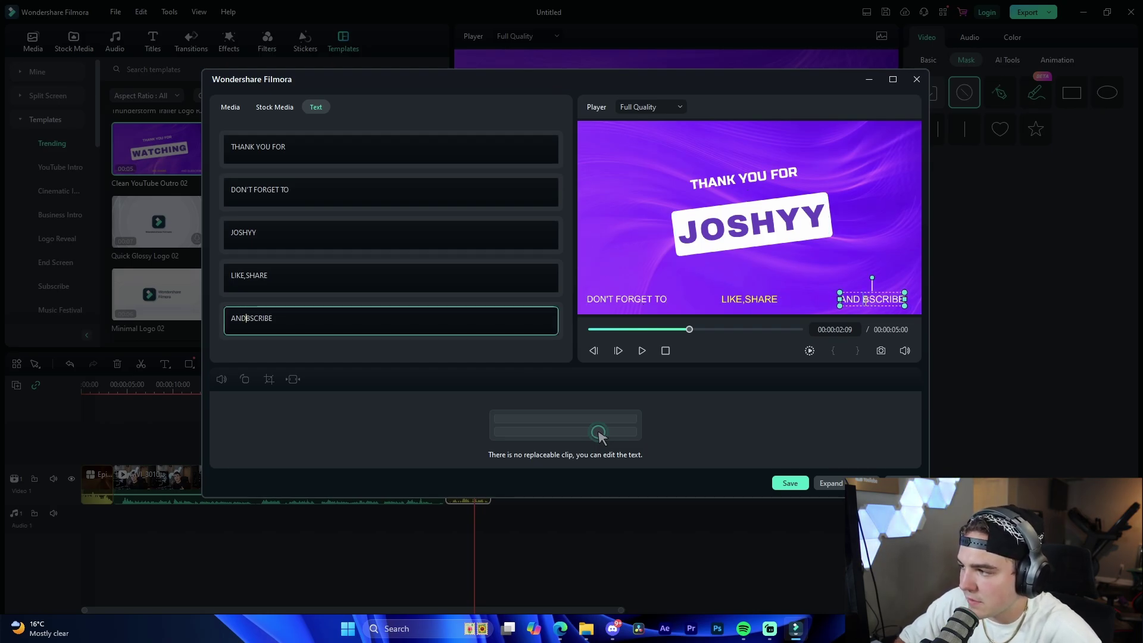
key(BackSpace)
key(BackSpace)
key(BackSpace)
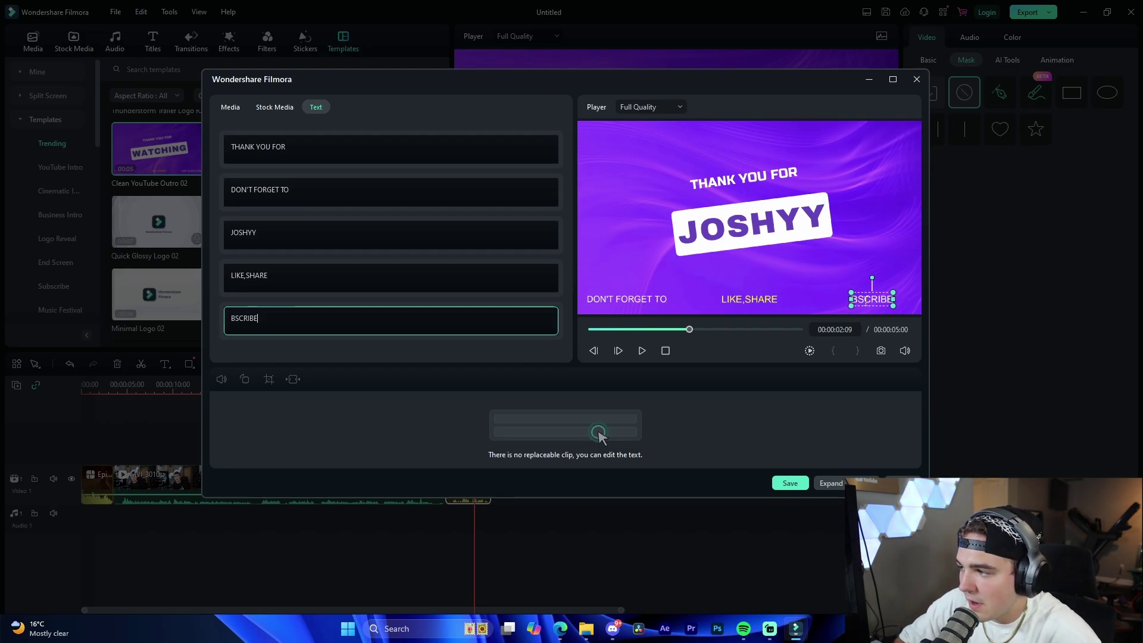
key(End)
key(BackSpace)
key(BackSpace)
key(BackSpace)
key(BackSpace)
key(BackSpace)
key(BackSpace)
key(BackSpace)
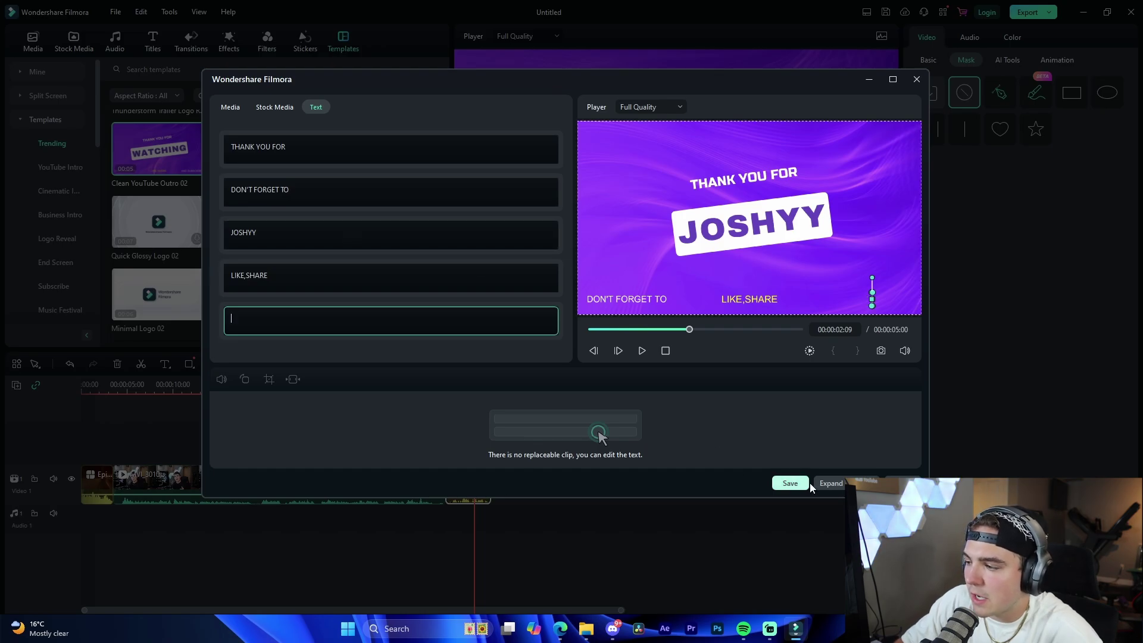
click(790, 484)
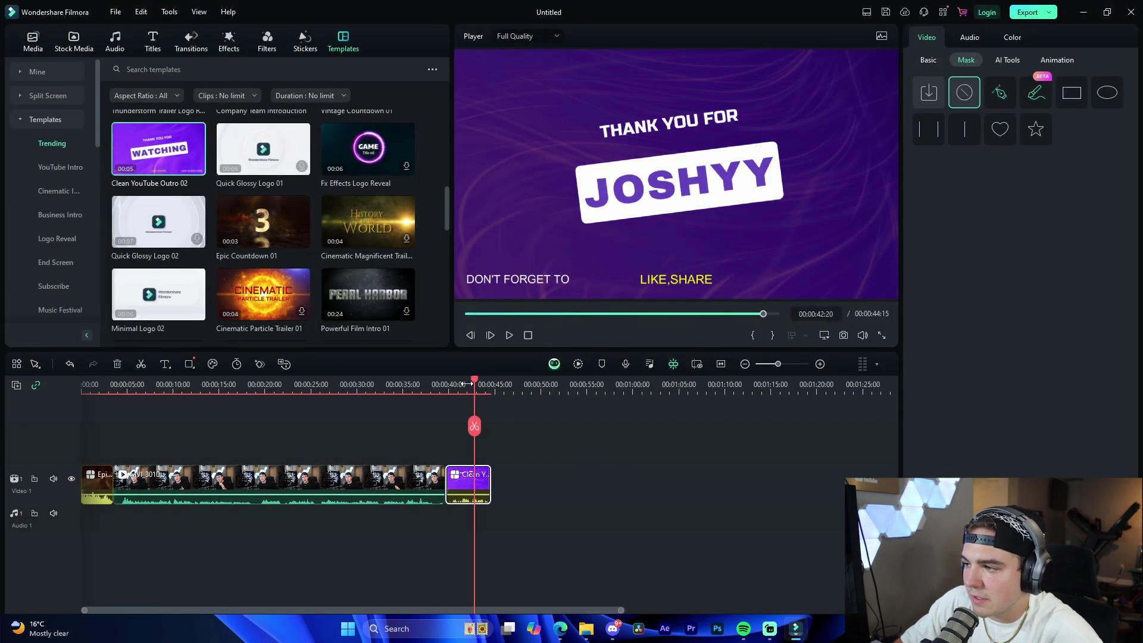
mouse_move(471, 377)
mouse_down()
mouse_move(449, 384)
mouse_move(467, 390)
mouse_up()
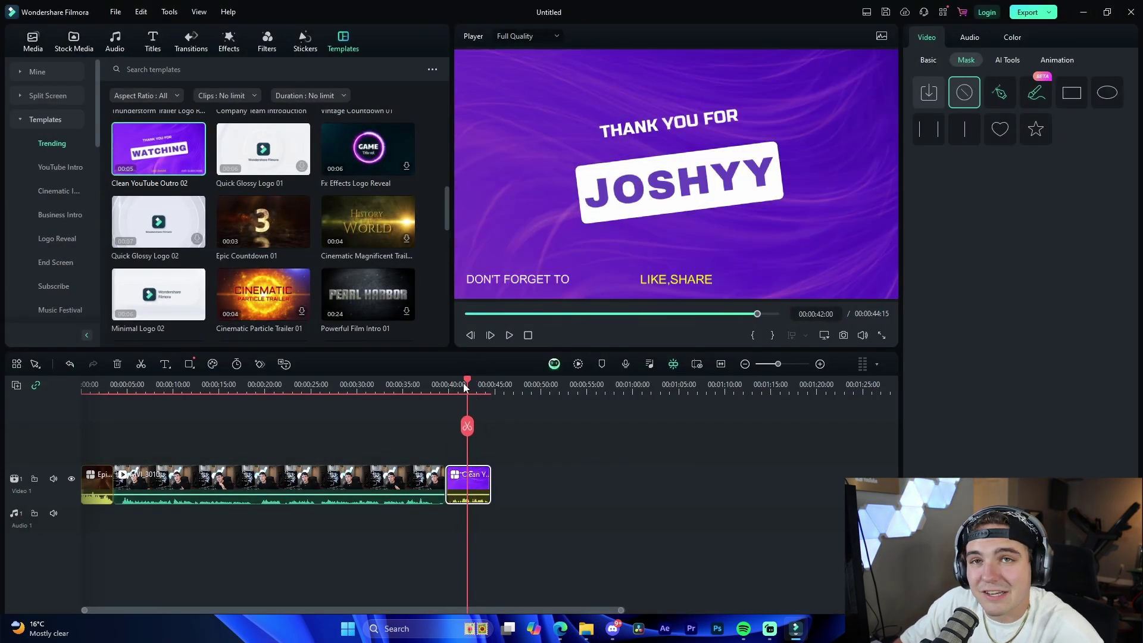
- Delete the Clean YouTube Outro 02 clip from the end of the timeline
click(545, 479)
click(471, 482)
key(Delete)
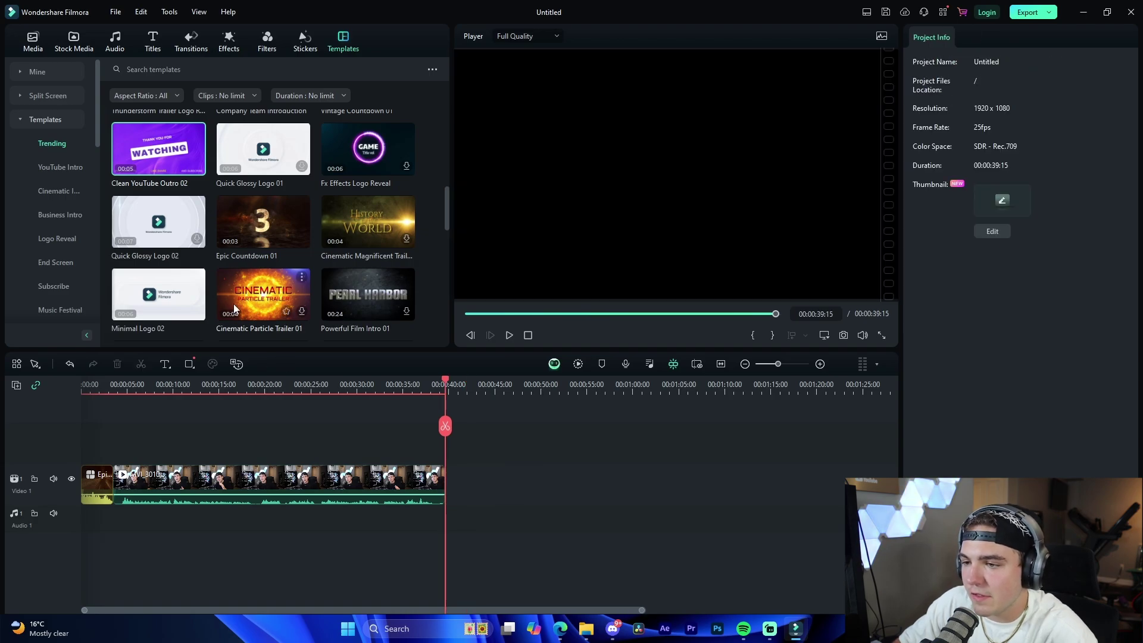
scroll(228, 297, down, 5)
scroll(228, 298, up, 5)
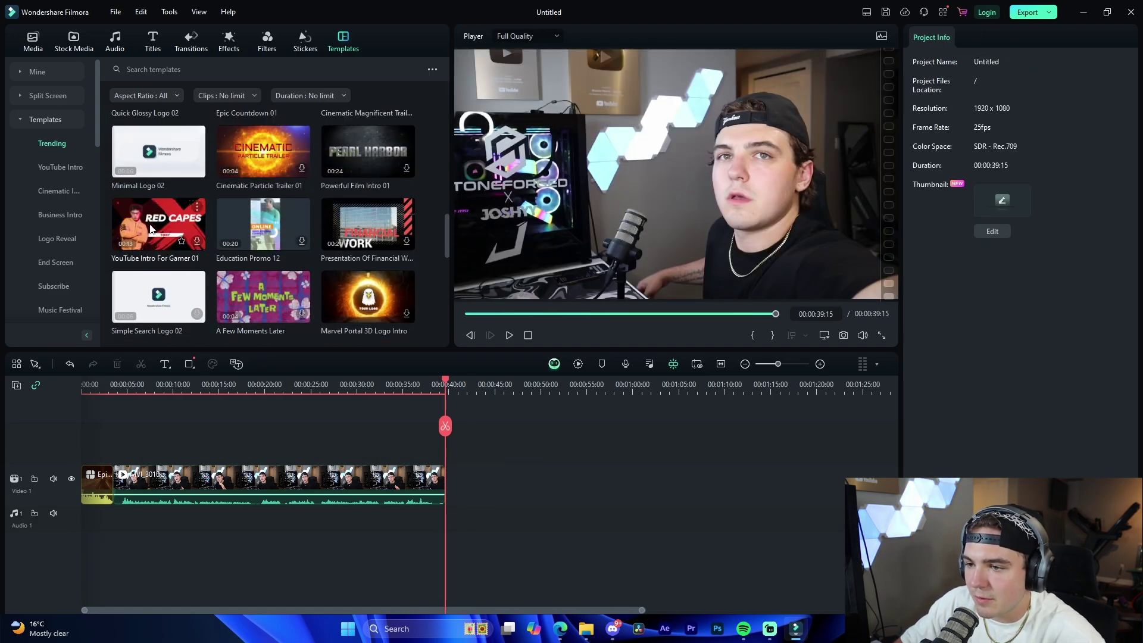
scroll(220, 237, down, 2)
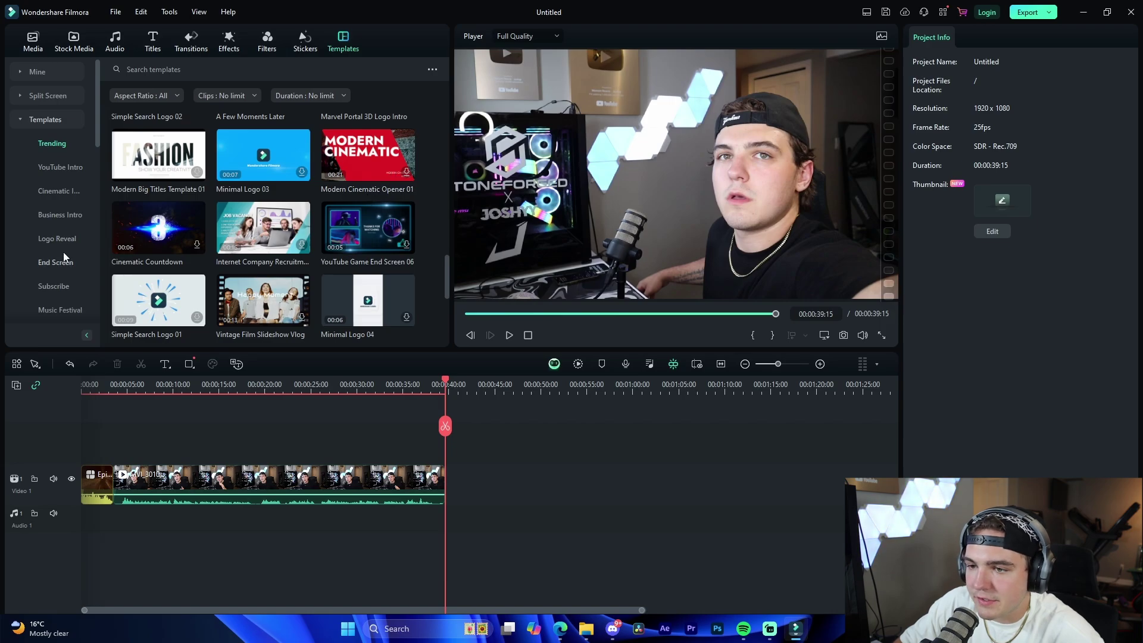
- Browse the YouTube Intro, Logo Reveal and WeddingLove template categories
click(64, 172)
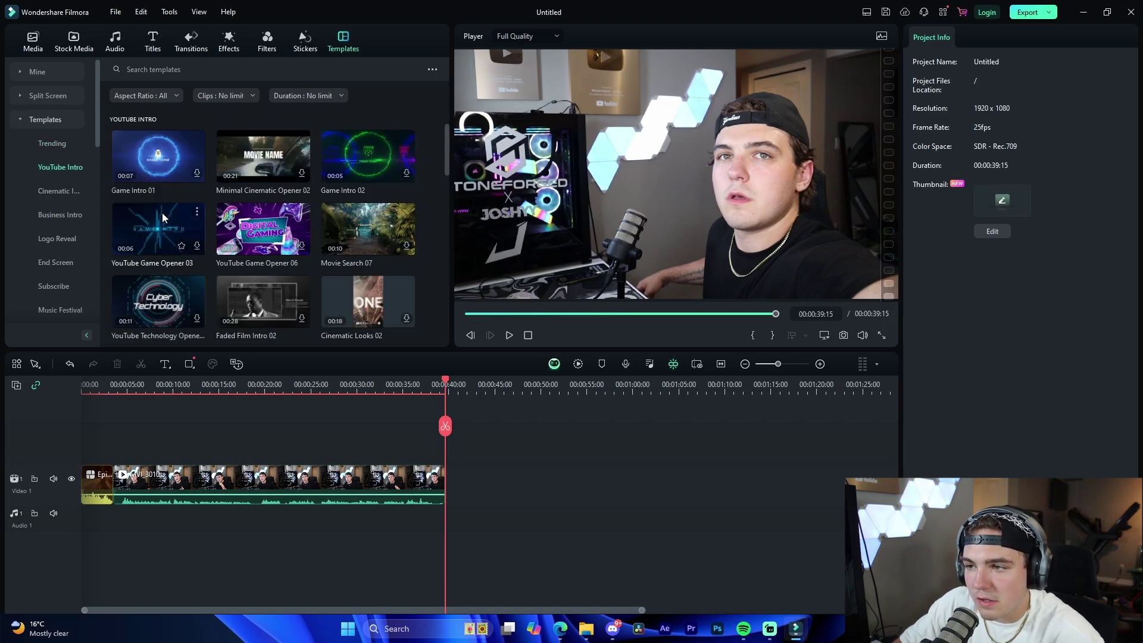
scroll(251, 170, down, 5)
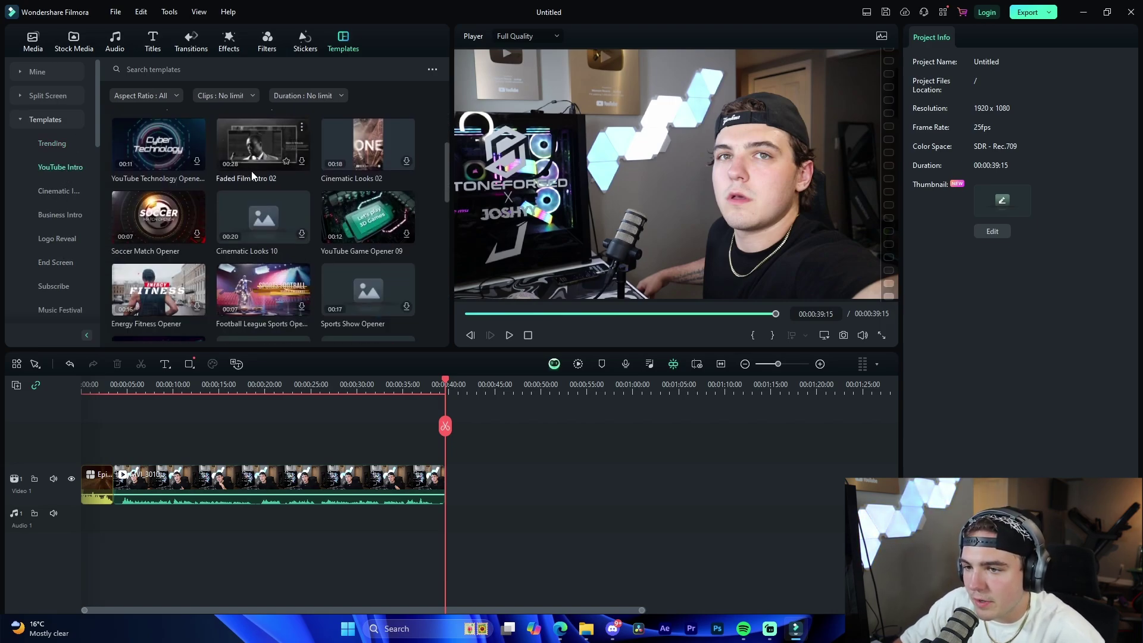
scroll(231, 237, down, 10)
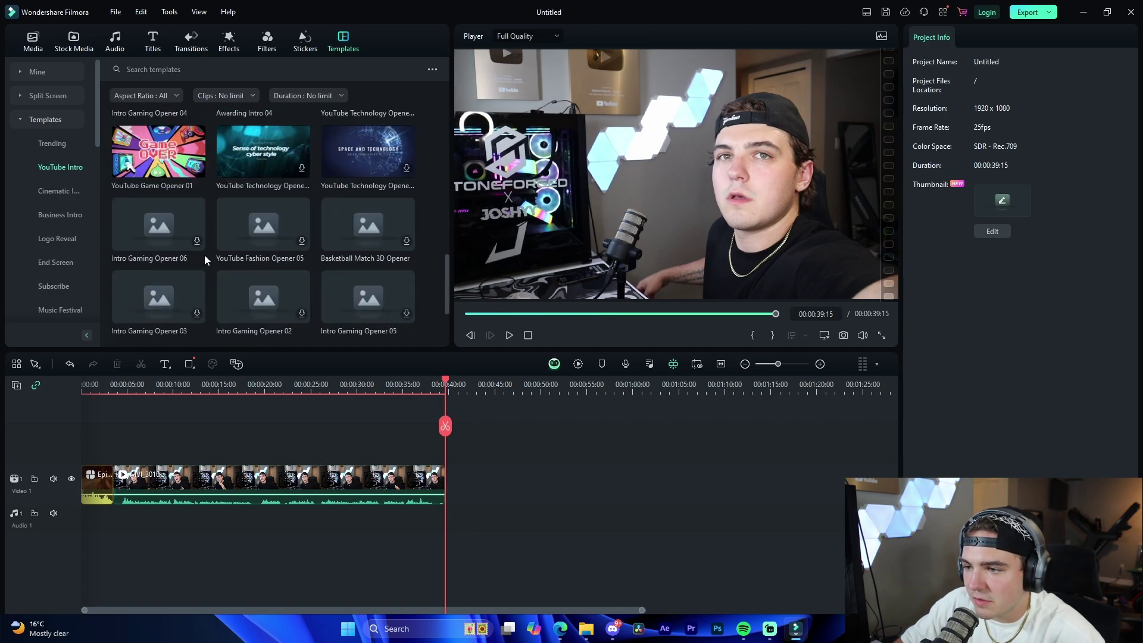
click(66, 241)
scroll(62, 249, down, 4)
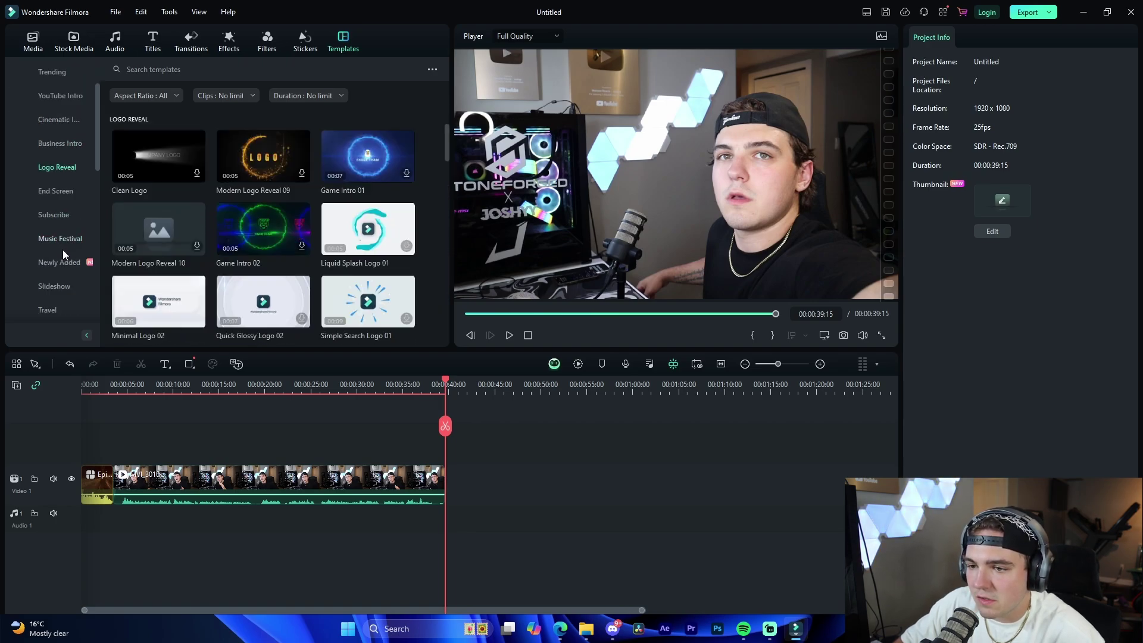
click(59, 292)
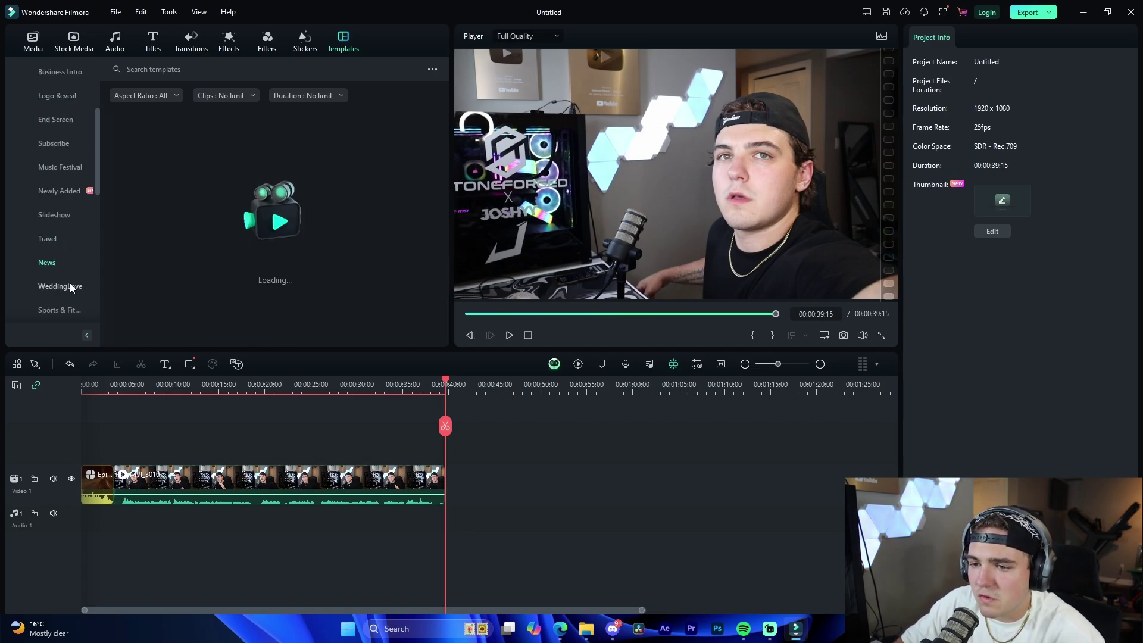
scroll(70, 283, down, 3)
scroll(58, 248, down, 2)
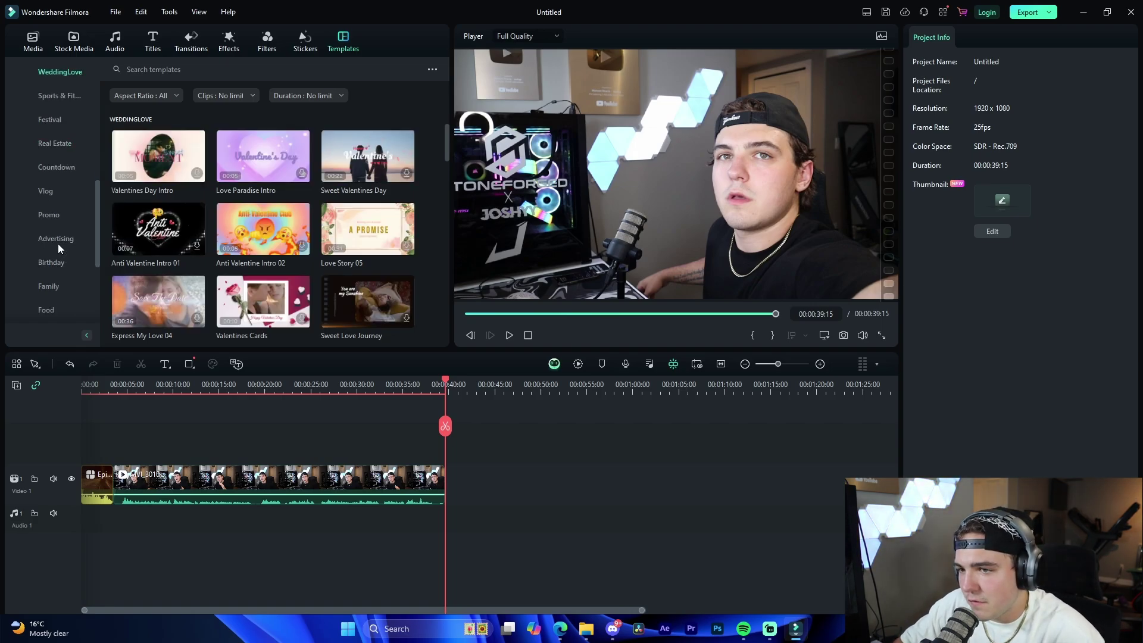
scroll(57, 243, up, 4)
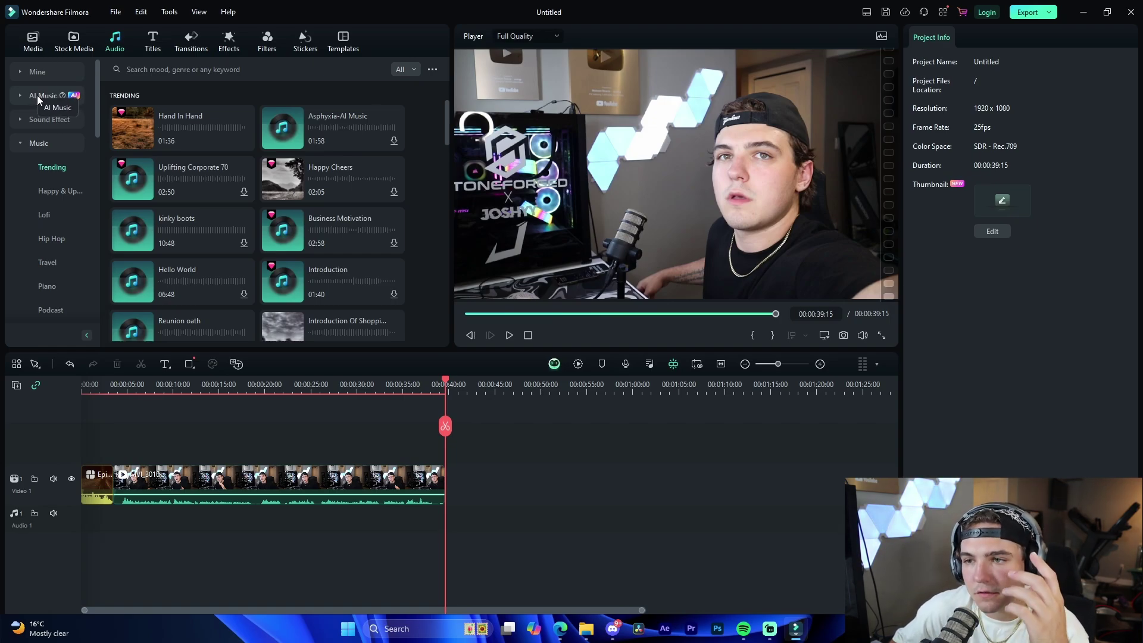
- In AI Music, select the Laid Back mood, Gaming theme and Ambient genre tags
click(36, 96)
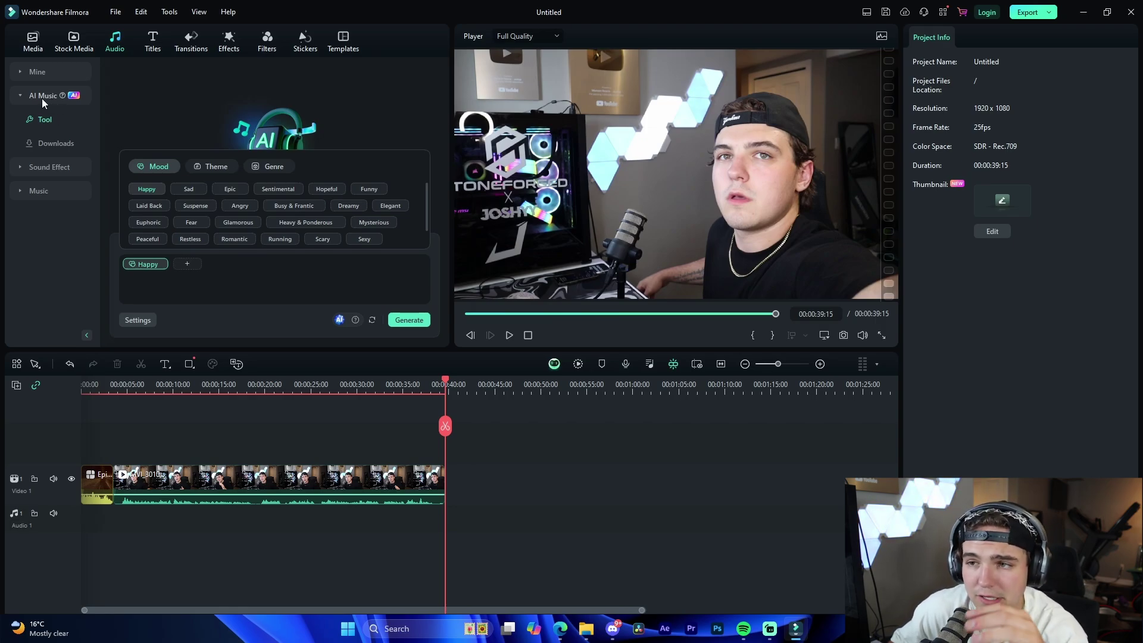
click(156, 205)
click(212, 166)
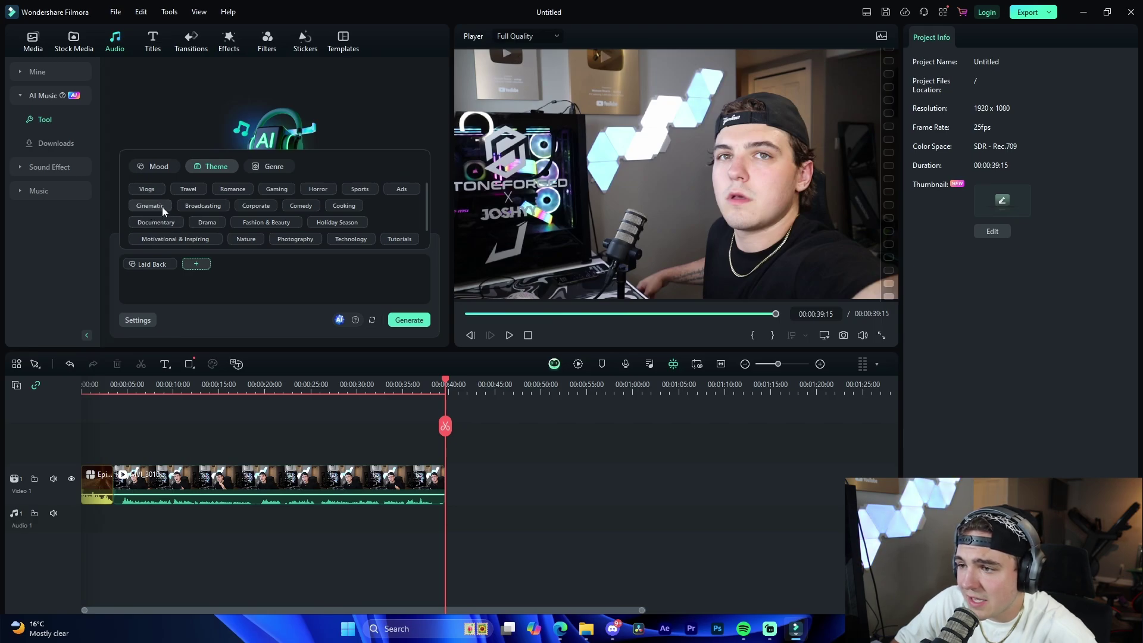
click(277, 189)
click(266, 165)
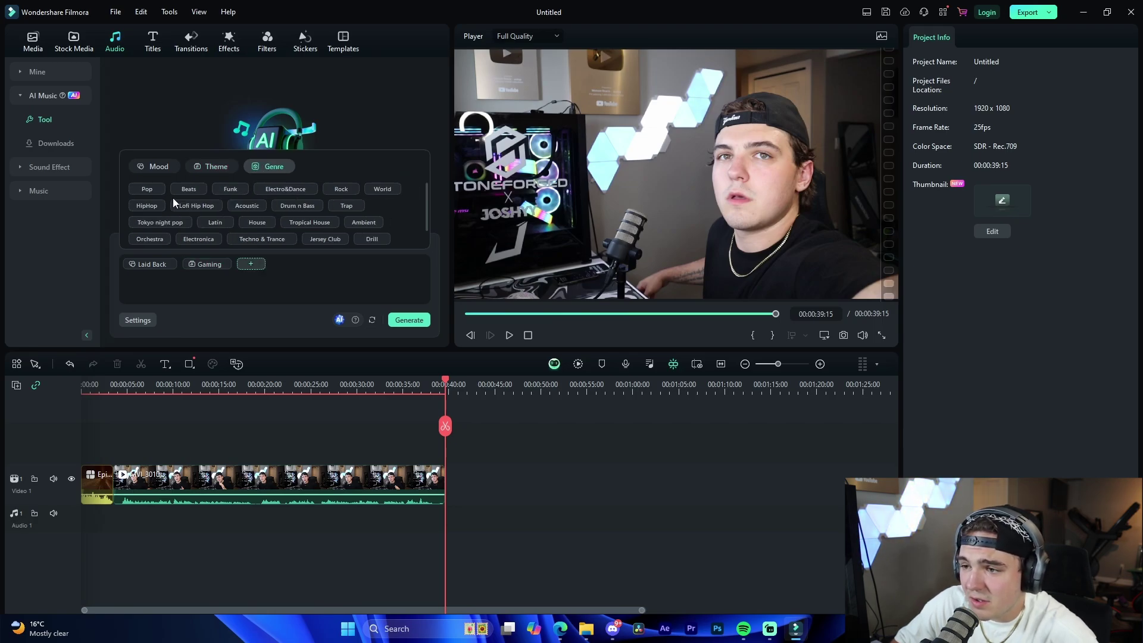
click(364, 224)
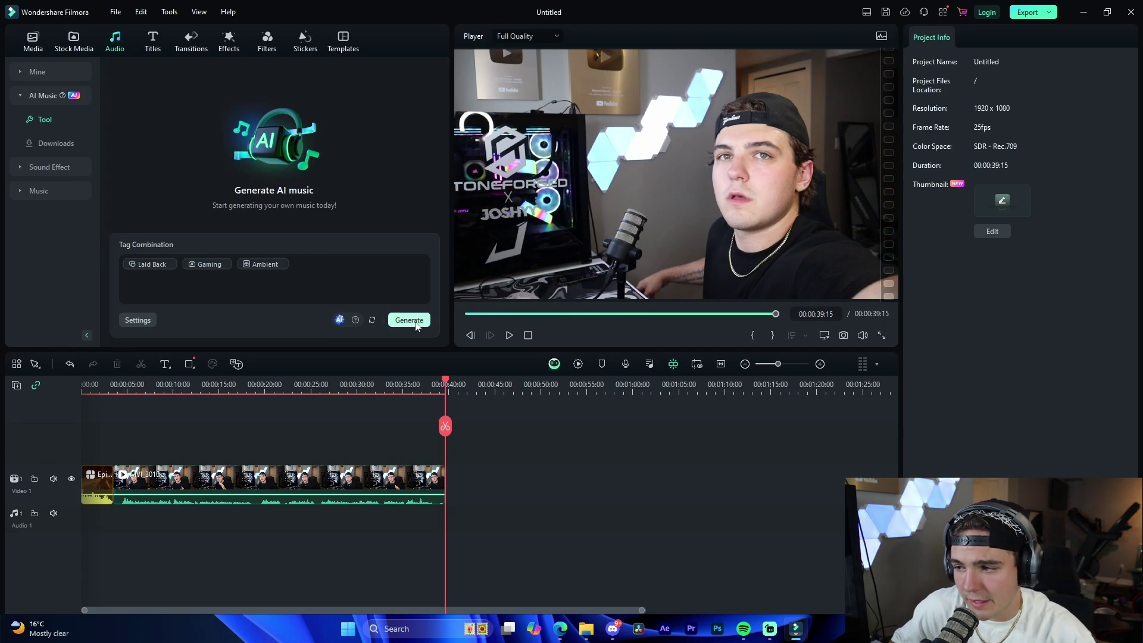
- Generate AI music and download a 01:32 Tutorials_Lofi Hip Hop track from the records
click(417, 322)
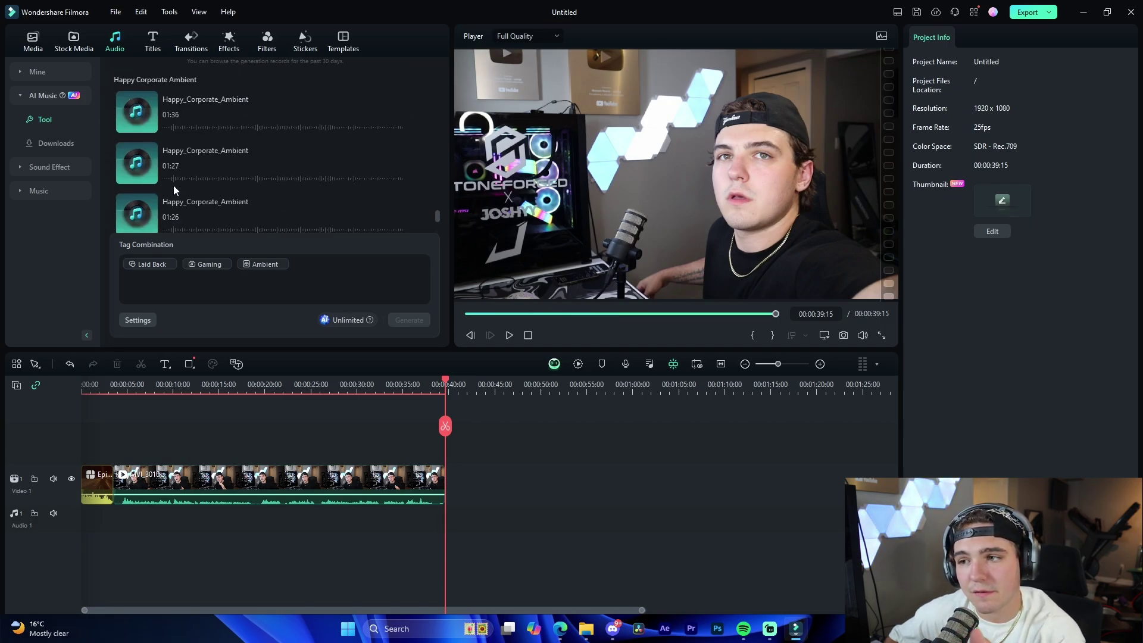
scroll(173, 184, up, 2)
scroll(176, 181, up, 5)
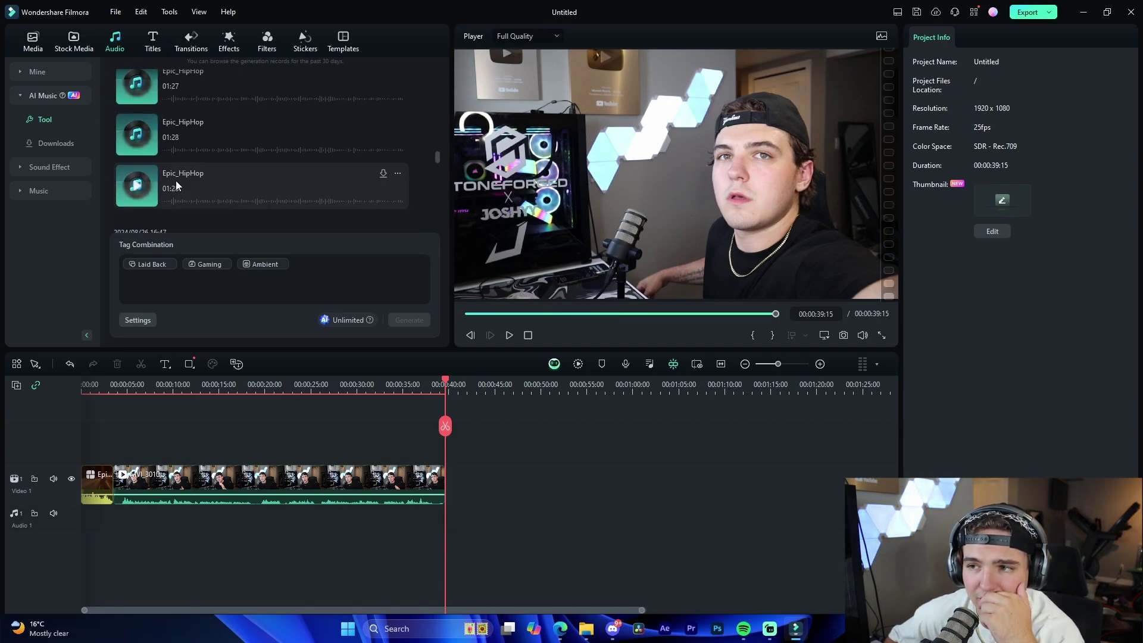
scroll(173, 179, up, 5)
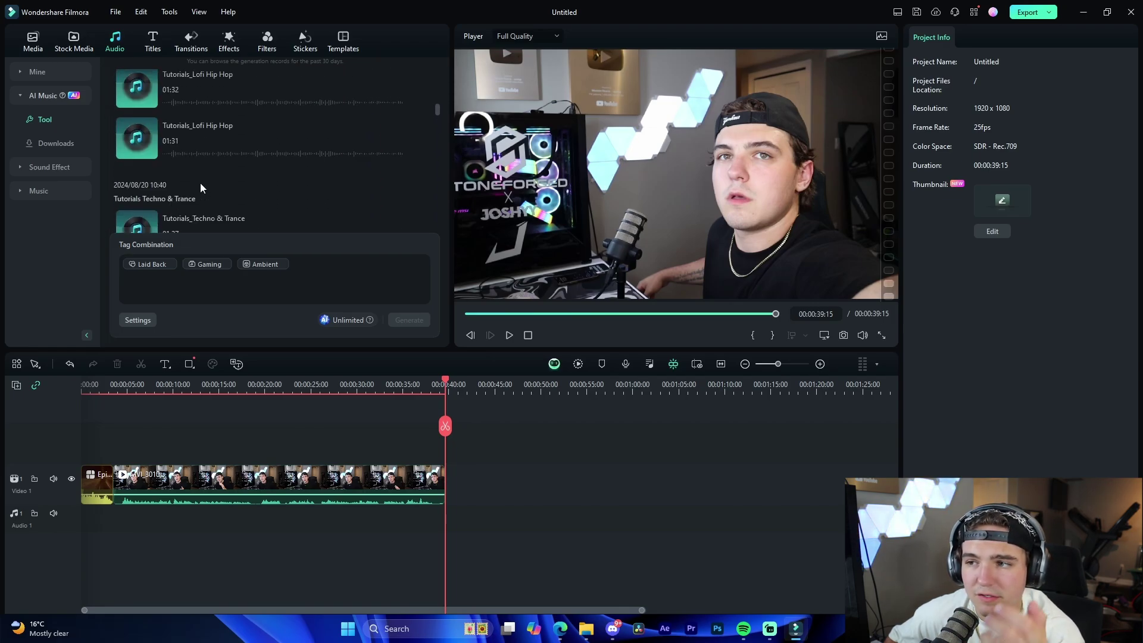
scroll(200, 181, up, 2)
click(383, 146)
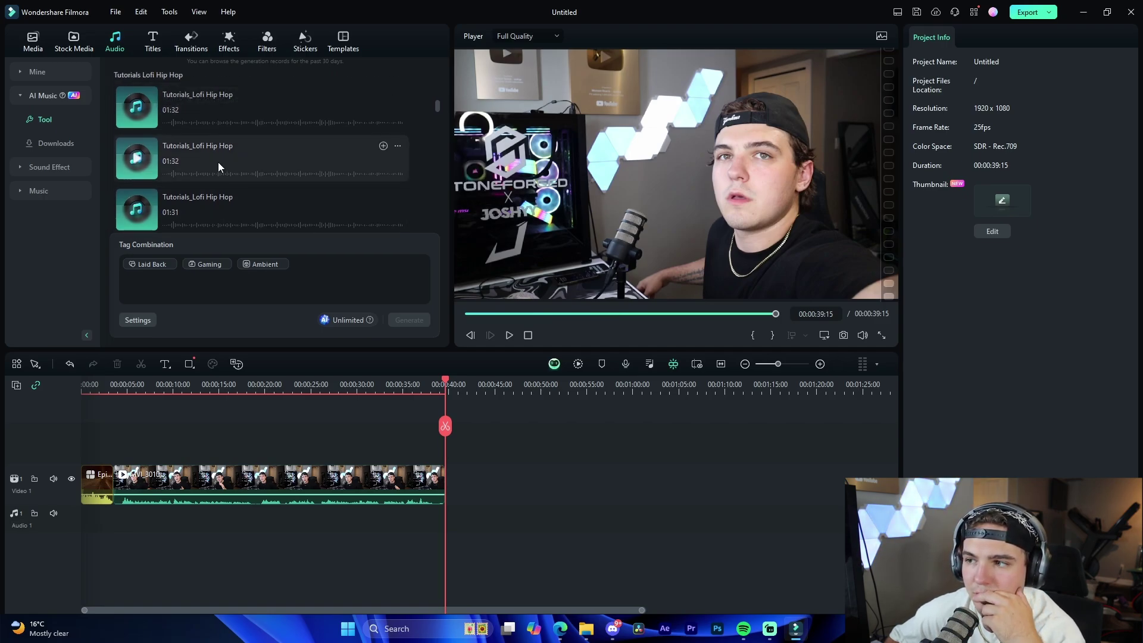
- Place the Tutorials_Lofi Hip Hop track on Audio 1 and play the edit through
drag(218, 162, 85, 518)
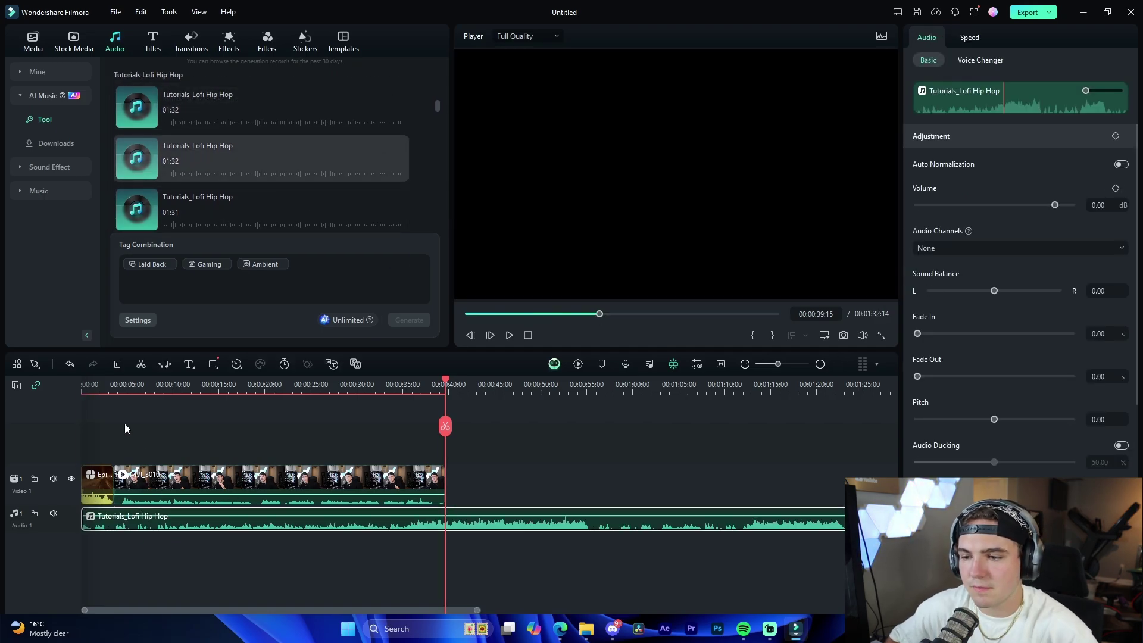
key(Home)
key(space)
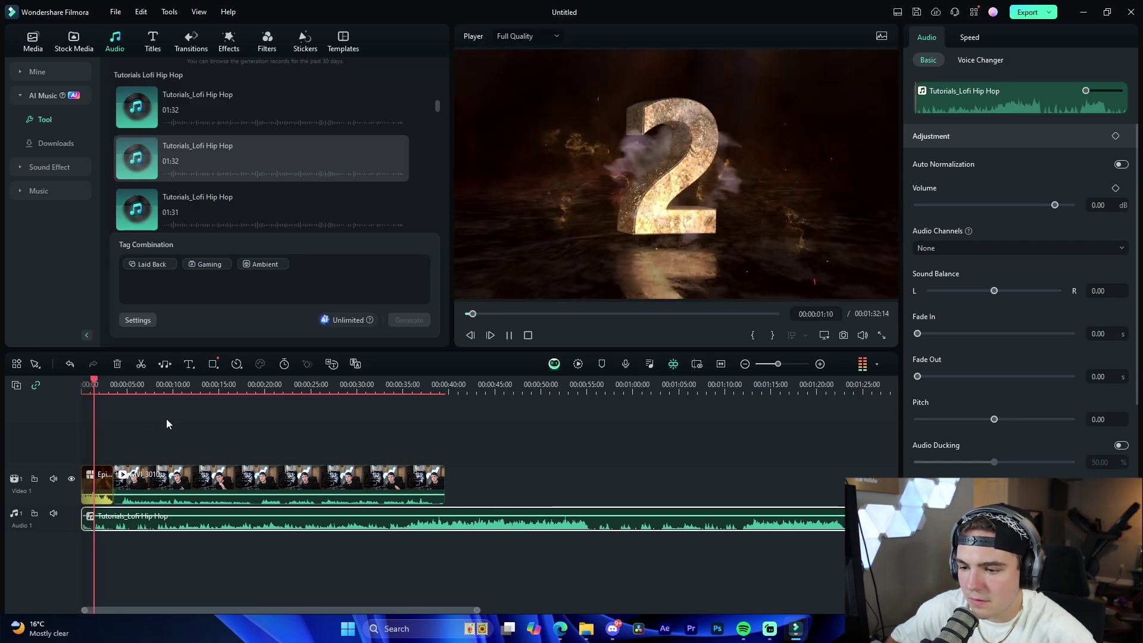
click(158, 420)
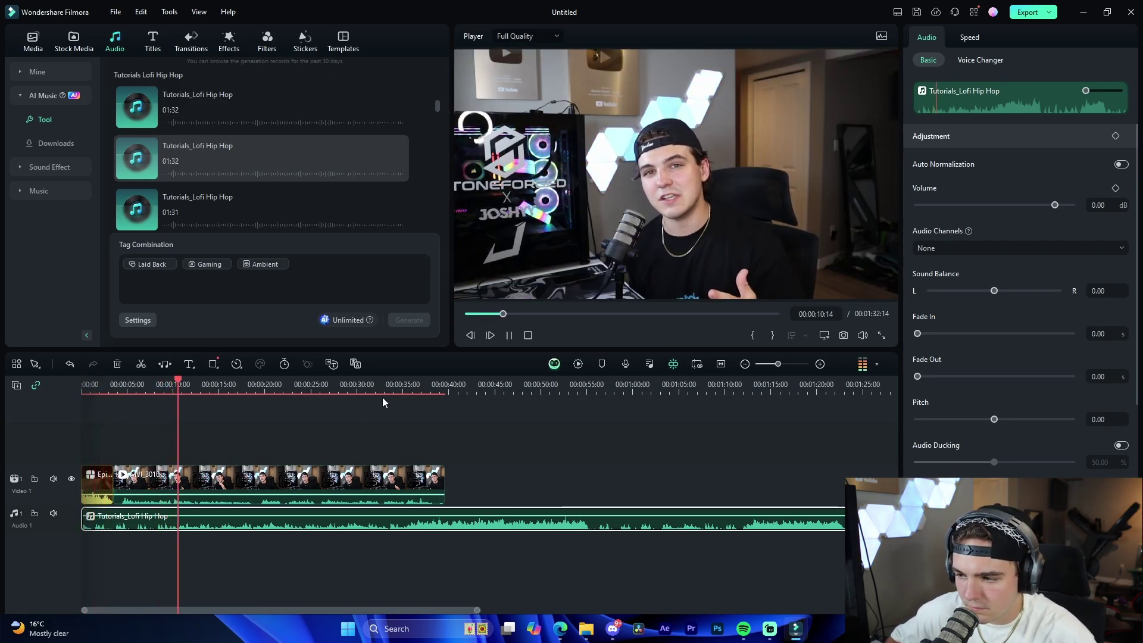
click(400, 384)
click(458, 391)
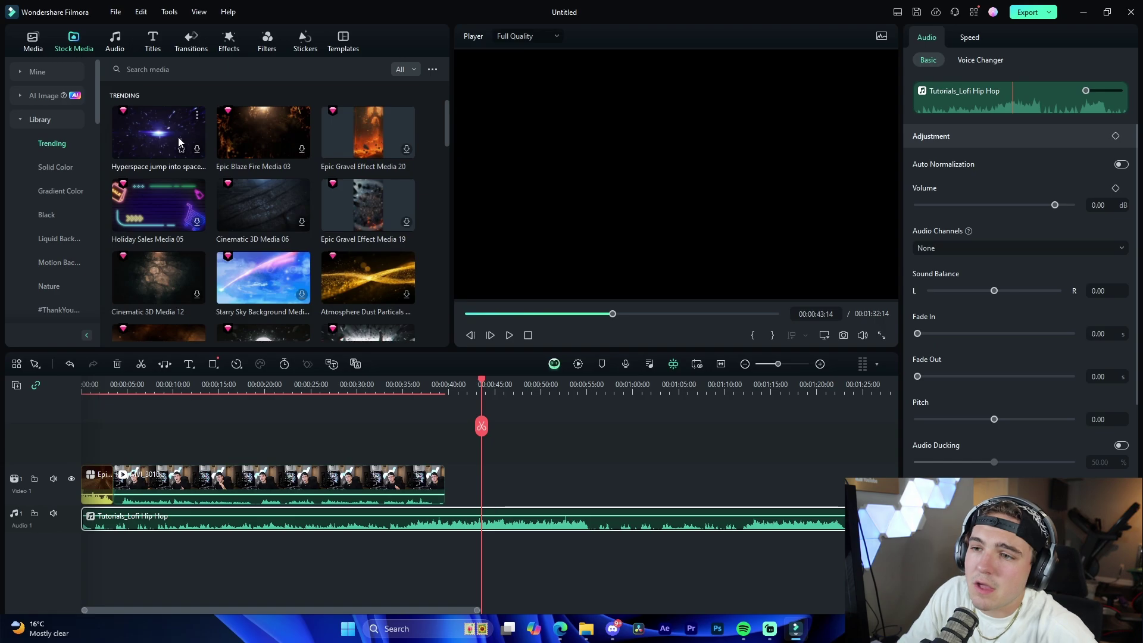
- Scroll the Trending stock clips, then view the Liquid Background and Motion Background categories
scroll(161, 231, down, 1)
scroll(161, 230, down, 10)
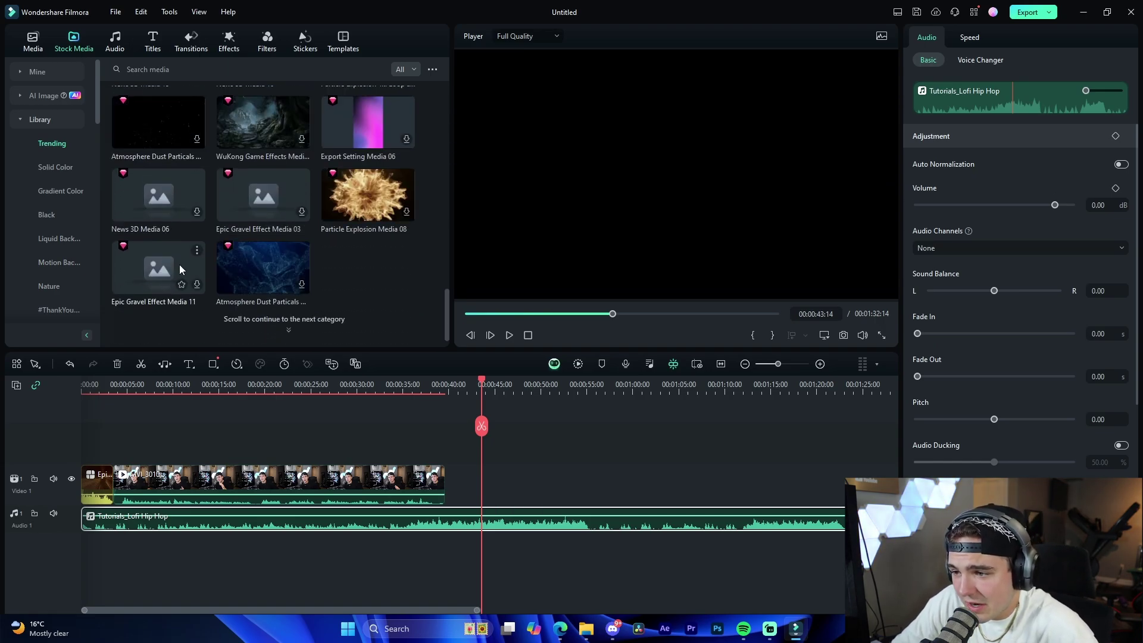
scroll(305, 319, down, 6)
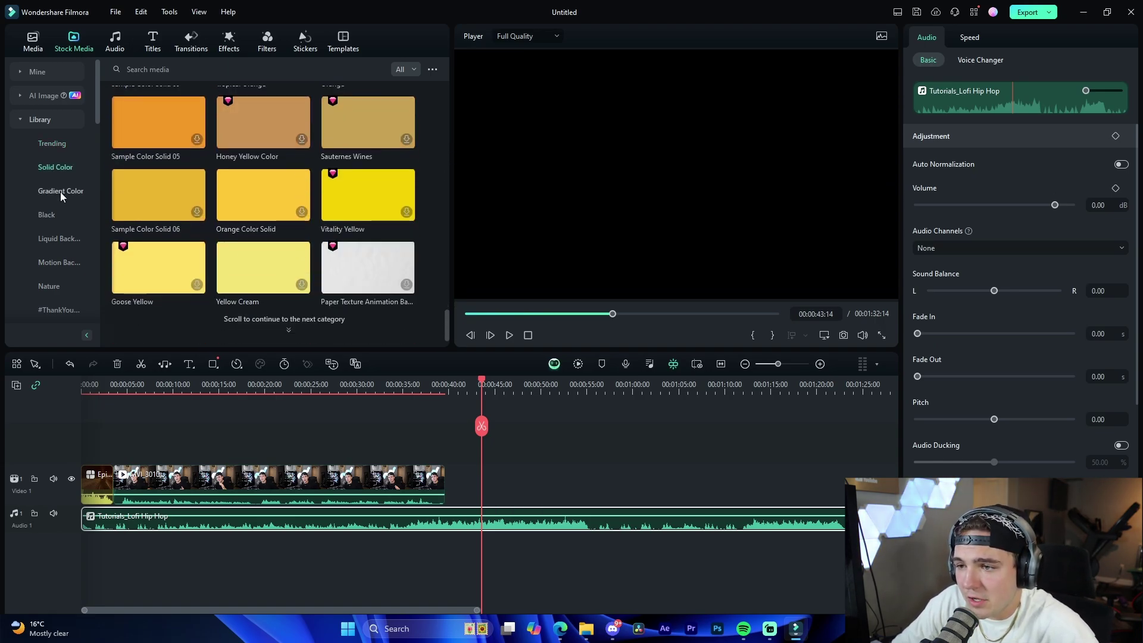
click(60, 238)
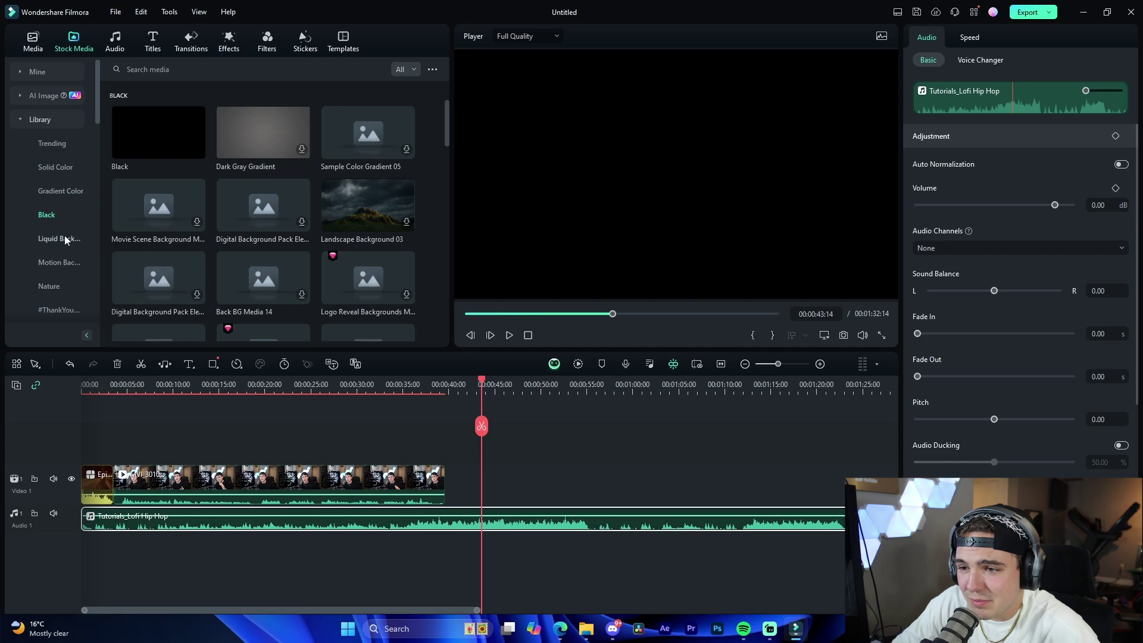
click(69, 263)
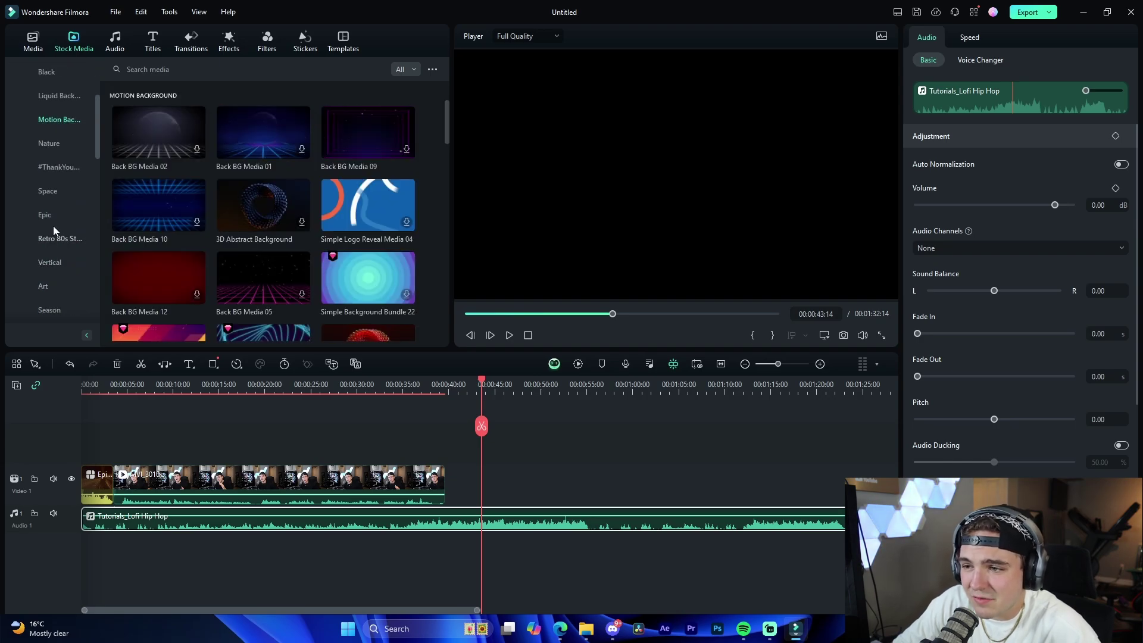
- Browse the People category clips, such as Stressed Freelancer and Happy young man smiling
scroll(55, 201, down, 5)
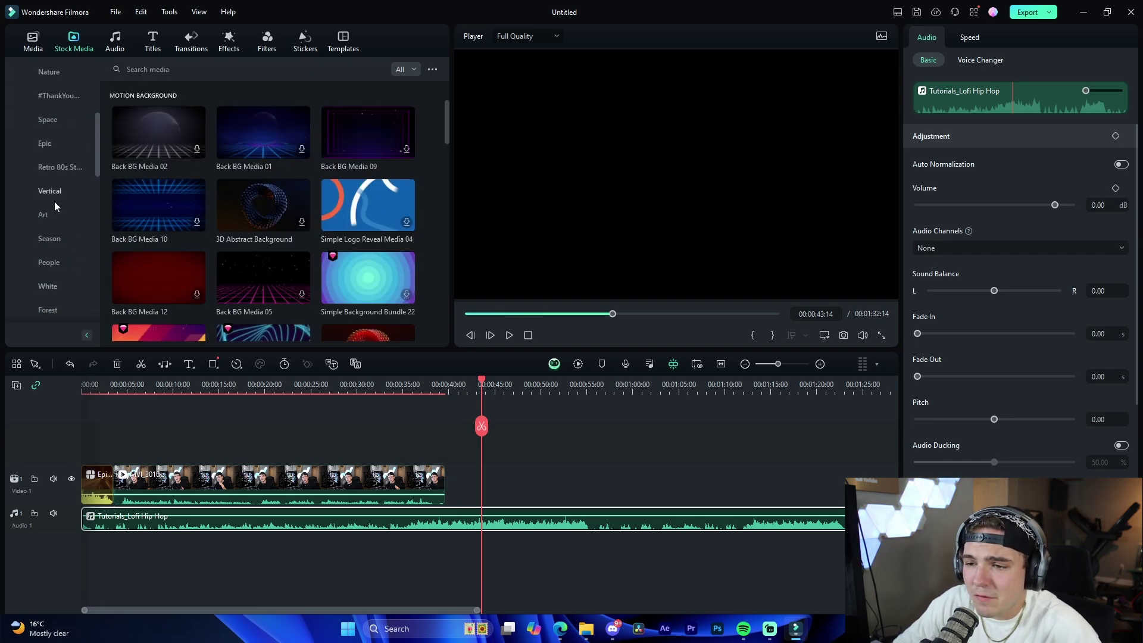
click(52, 191)
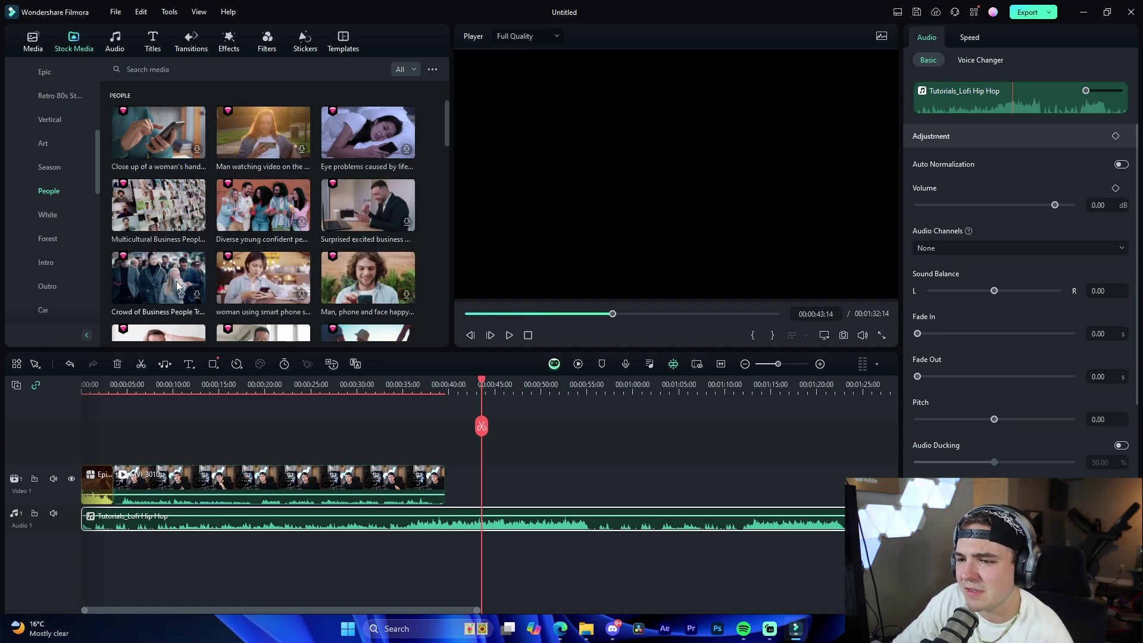
scroll(160, 280, down, 3)
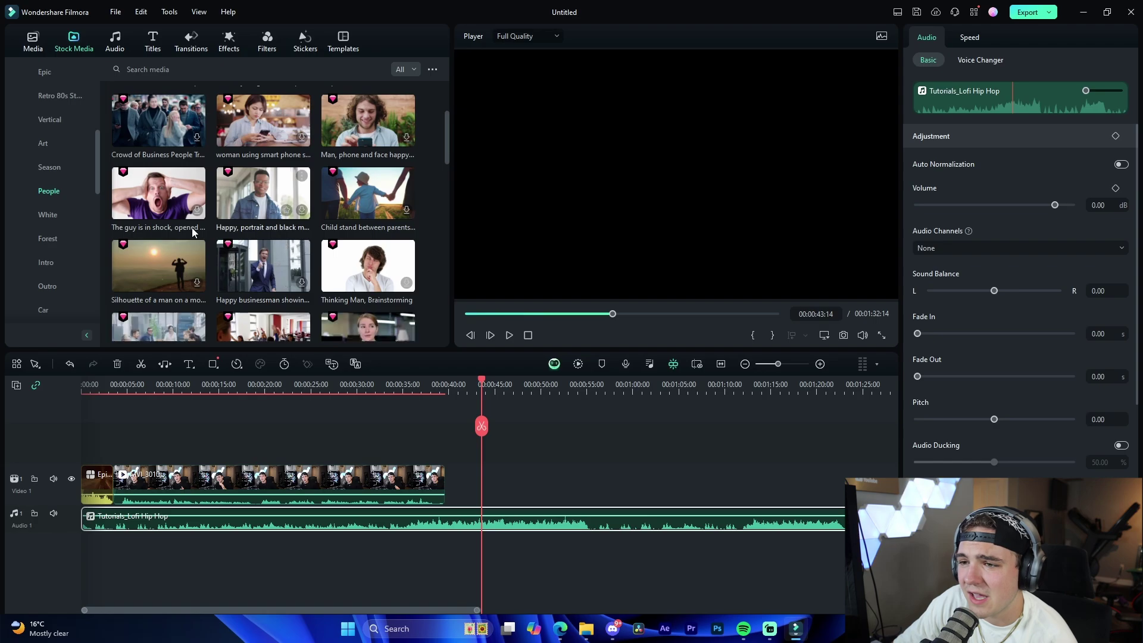
scroll(271, 194, down, 8)
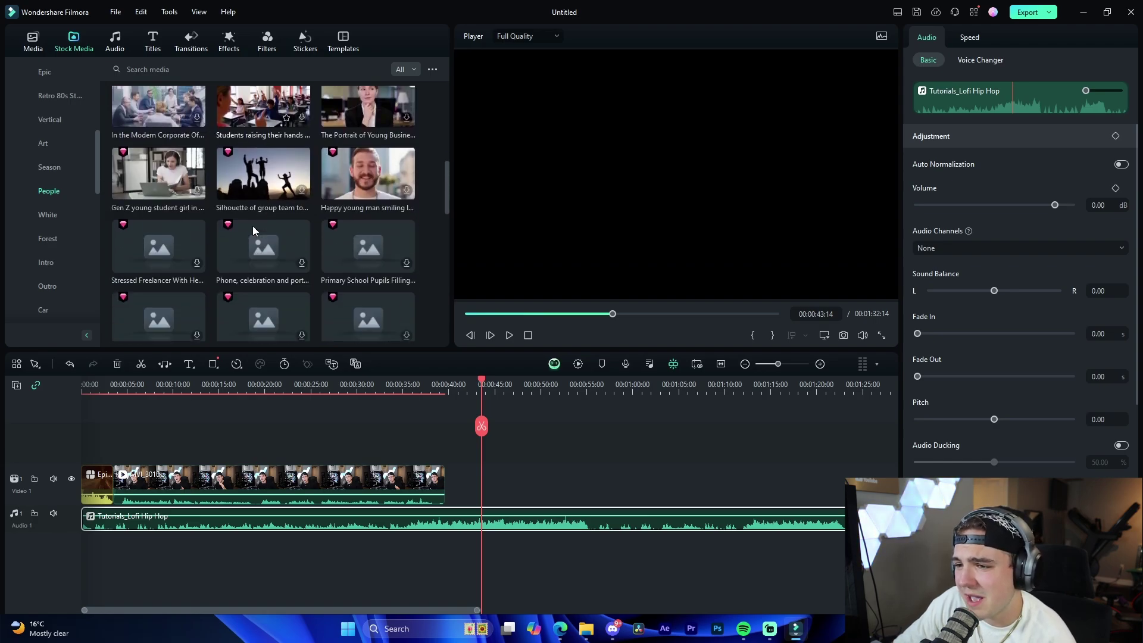
scroll(251, 229, up, 2)
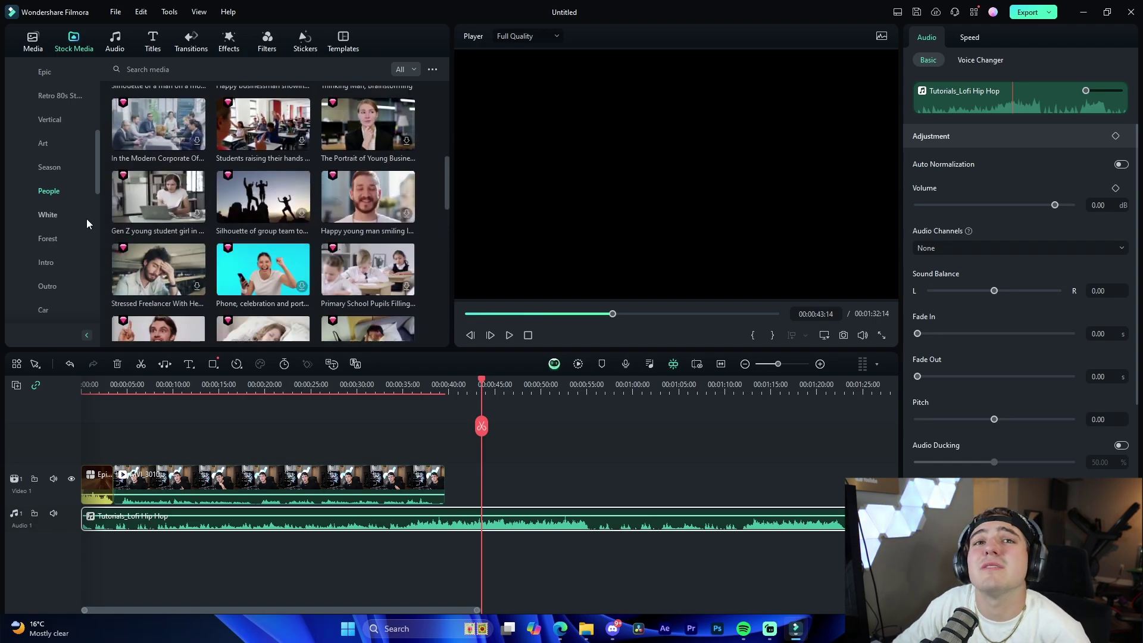